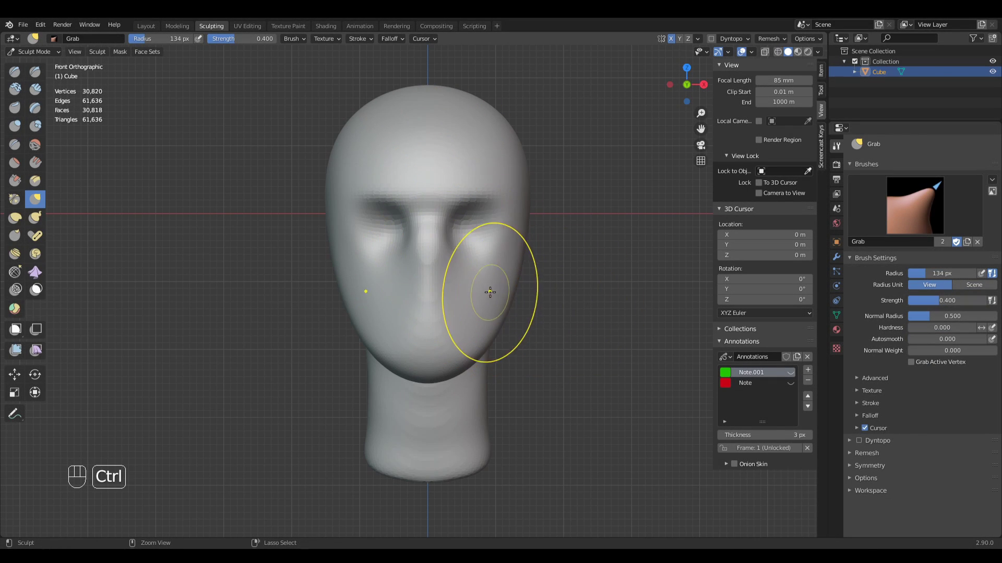
- Remesh the head with a voxel size of 0.0245 m and open the remesh settings
middle_click_drag(490, 292, 467, 294, "ctrl")
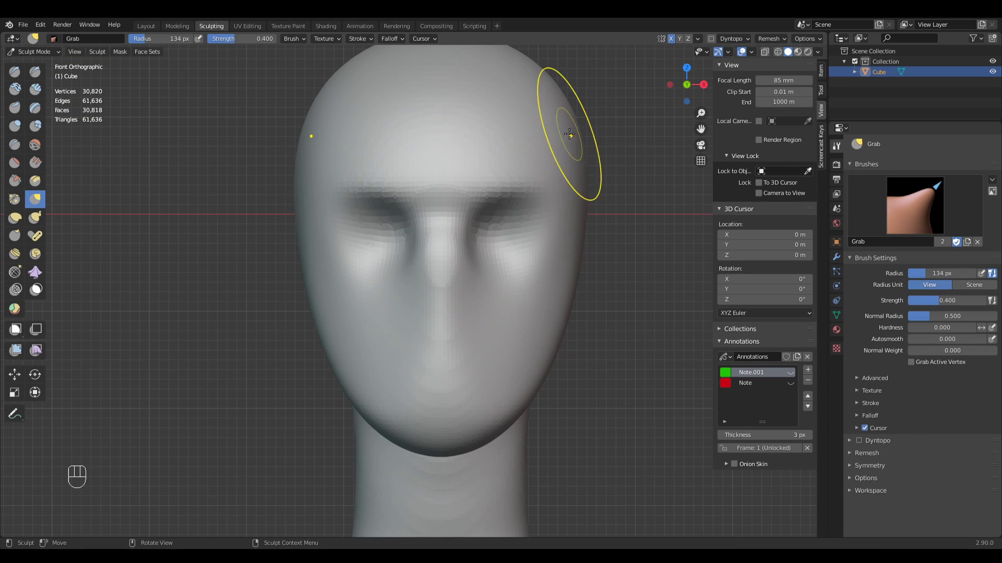
key("shift+r")
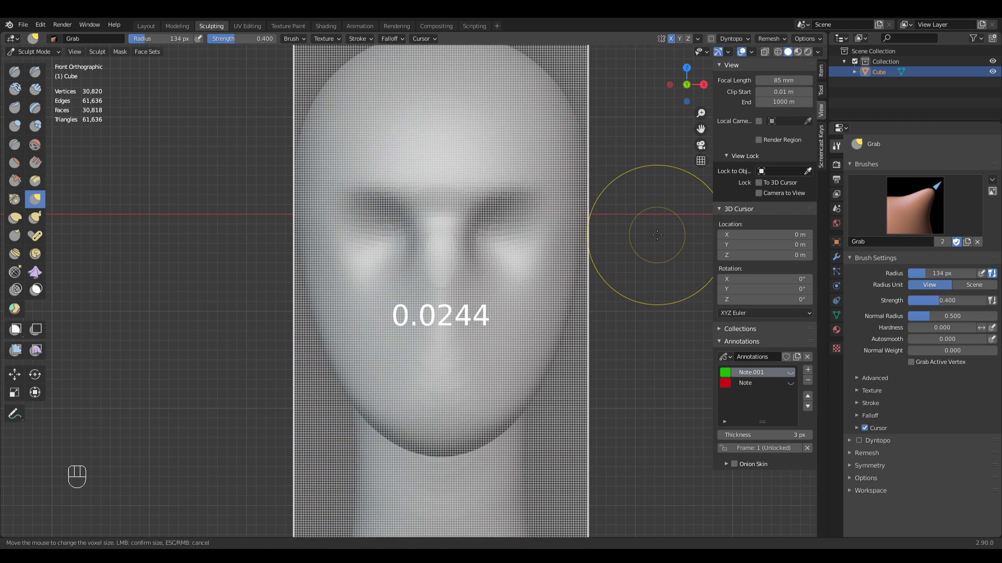
left_click(650, 236)
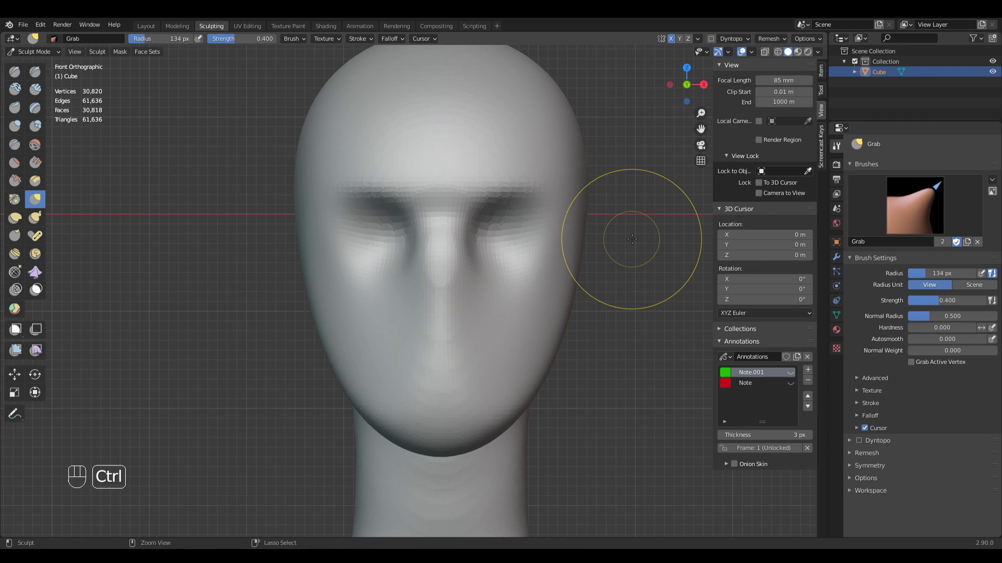
key("ctrl+r")
left_click(774, 39)
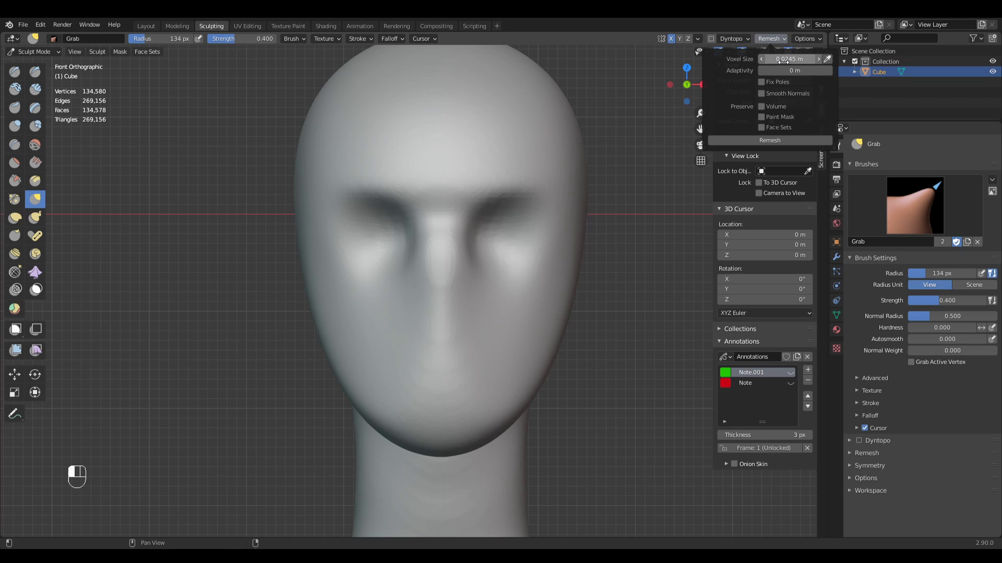
- Smooth the brow, cheek and chin areas of the face using a brush radius of 210 px
key("f")
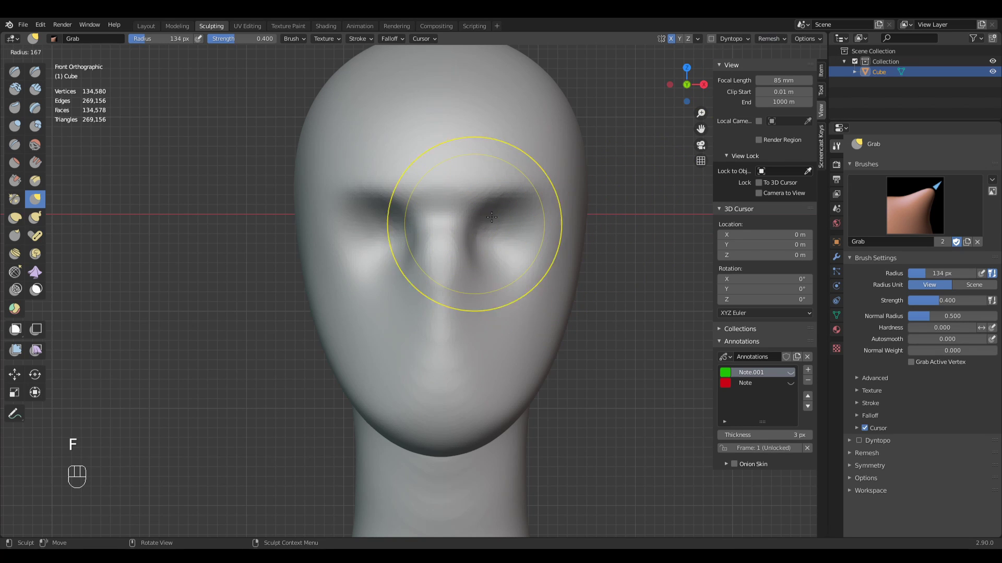
left_click_drag(488, 185, 516, 175, "shift")
left_click_drag(541, 221, 488, 407, "shift")
mouse_move(486, 325)
middle_mouse_down("ctrl")
mouse_move(486, 393)
mouse_move(481, 348)
middle_mouse_up("ctrl")
left_click_drag(458, 380, 463, 388, "shift")
- Smooth the sides of the head and the eye-socket area, working around the model from several angles
middle_click_drag(519, 299, 474, 213)
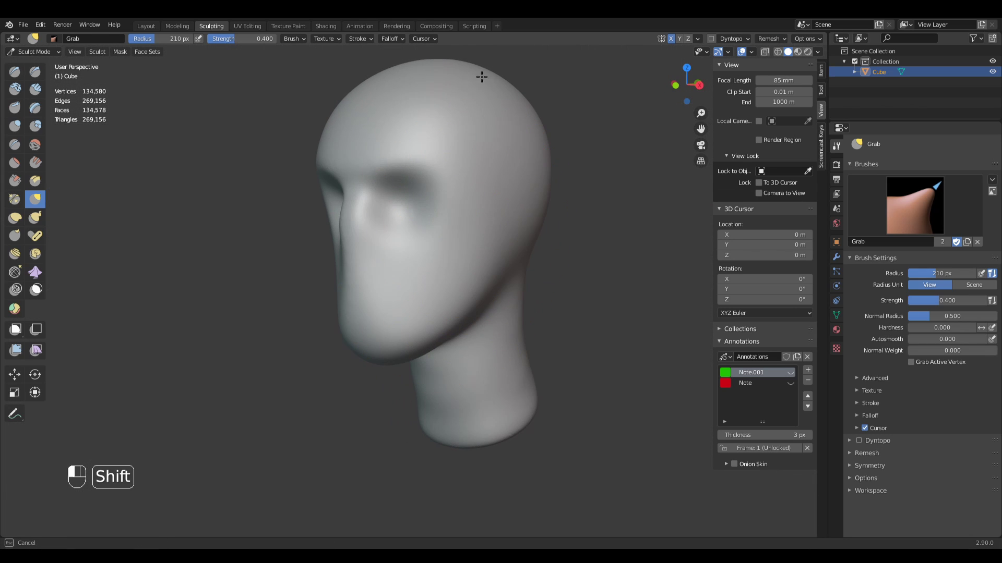
middle_click_drag(554, 226, 469, 257)
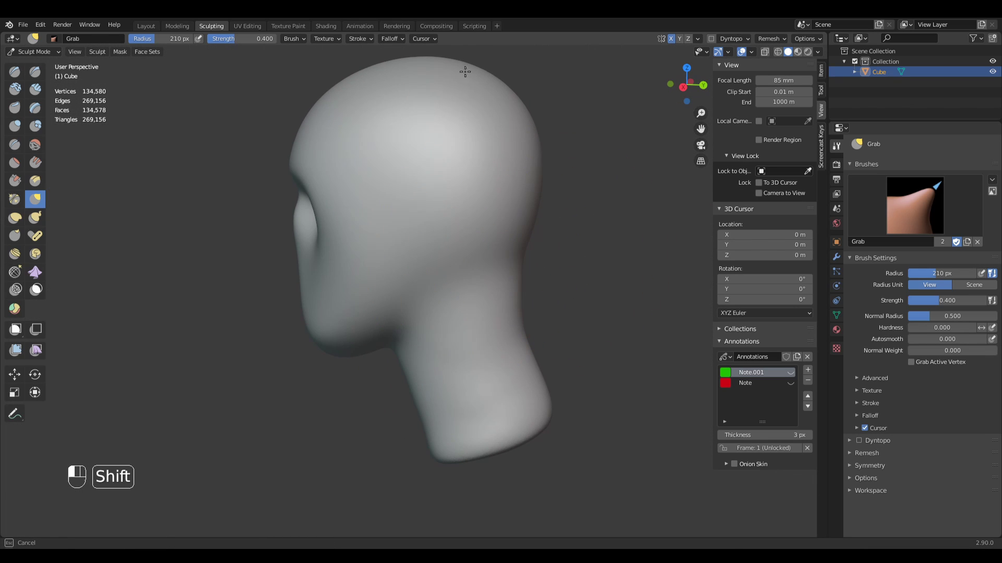
middle_click_drag(465, 72, 418, 350)
middle_click_drag(428, 116, 420, 161)
left_click_drag(301, 233, 313, 245, "shift")
middle_click_drag(360, 234, 458, 235)
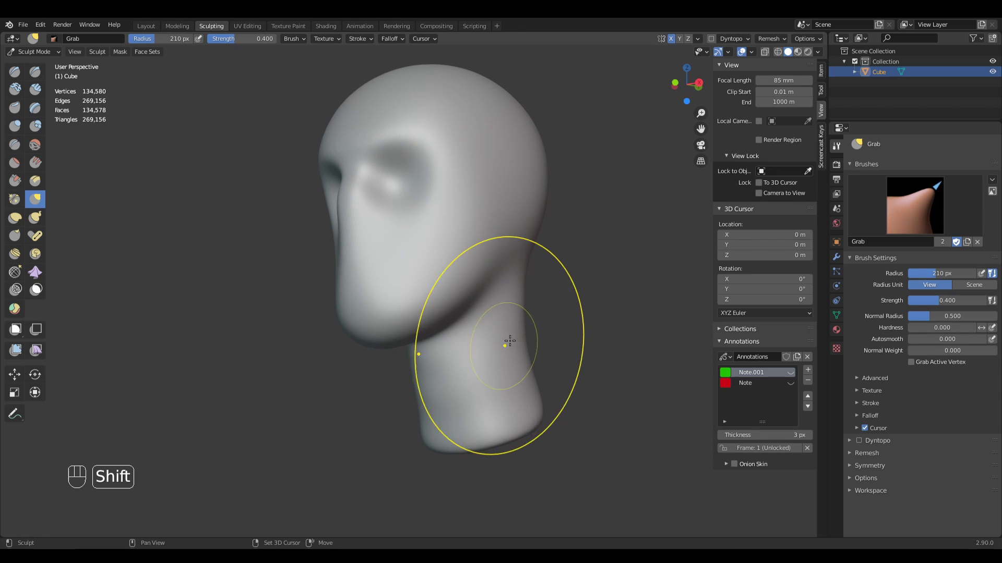
middle_click_drag(438, 344, 520, 331)
- Change the viewport matcap to the darker, higher-contrast matte grey sphere
left_click(818, 52)
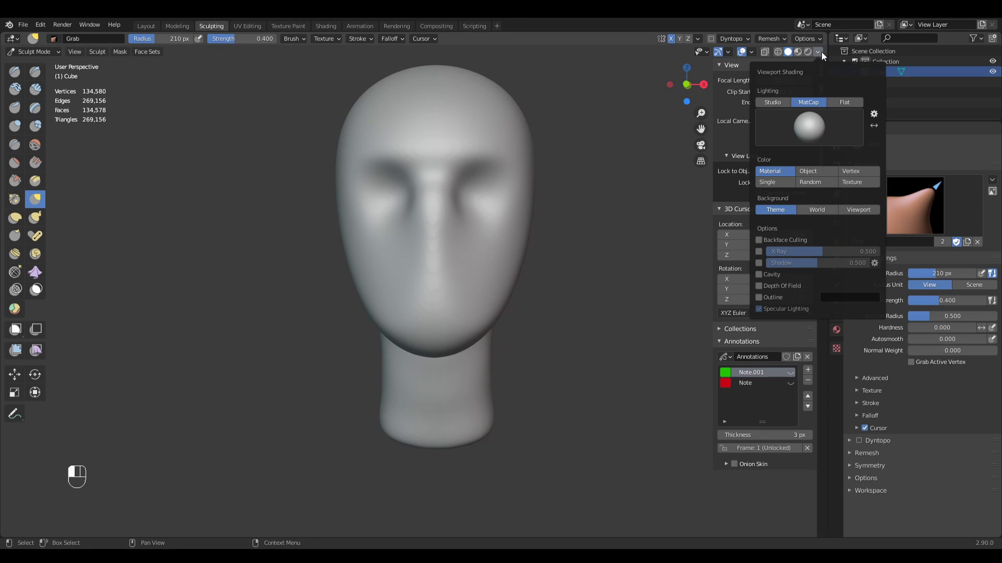
left_click(808, 127)
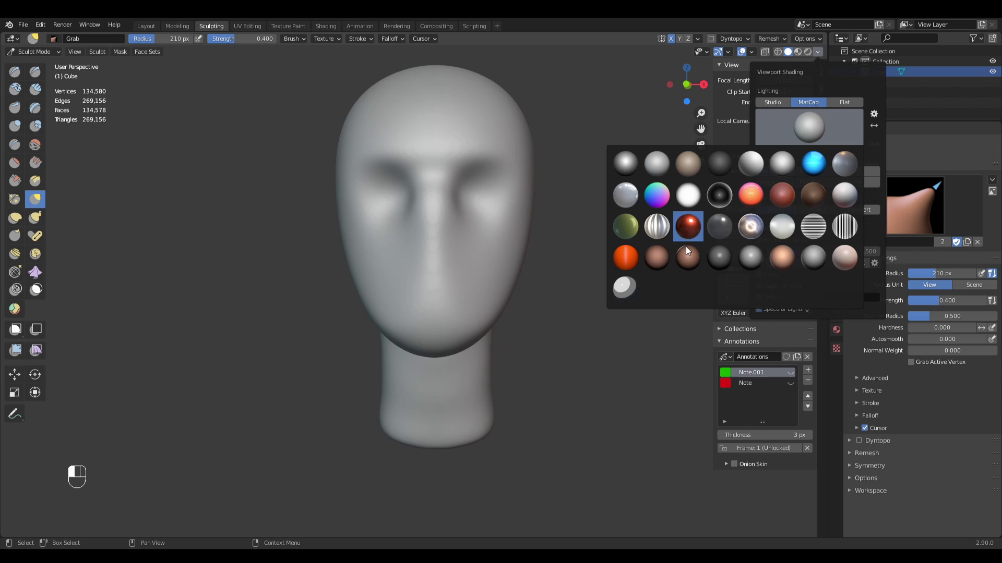
left_click(800, 259)
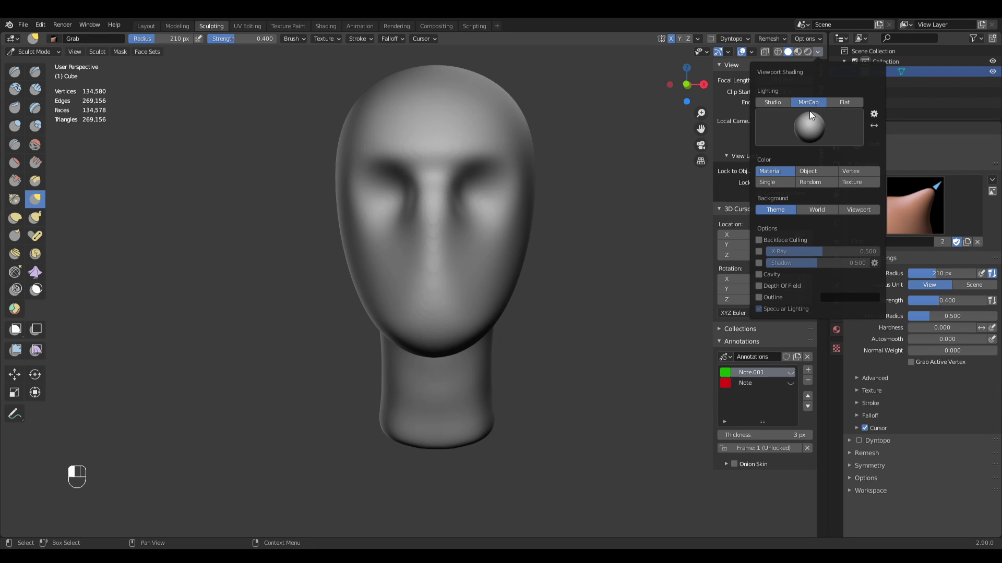
- Try the skin-toned and glossy grey matcaps on the head and go back to the darker matte grey one
left_click(809, 115)
left_click(781, 256)
left_click(803, 134)
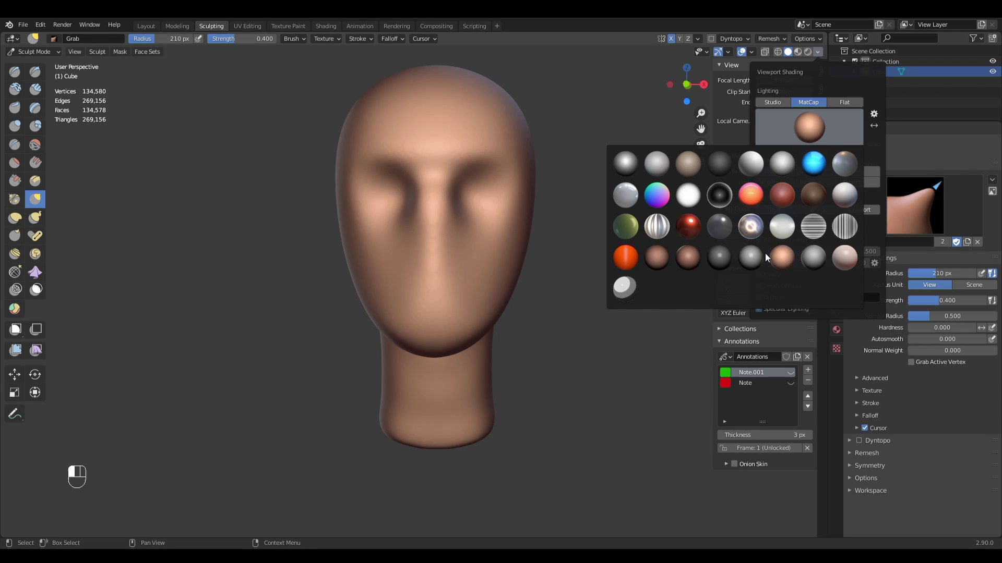
left_click(753, 258)
left_click(796, 138)
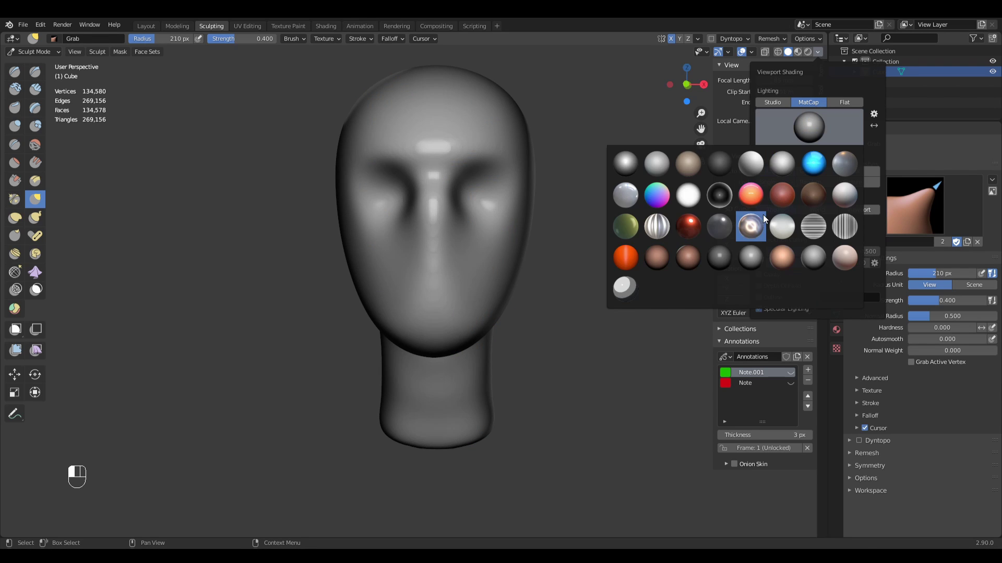
left_click(625, 163)
left_click(765, 143)
left_click(803, 261)
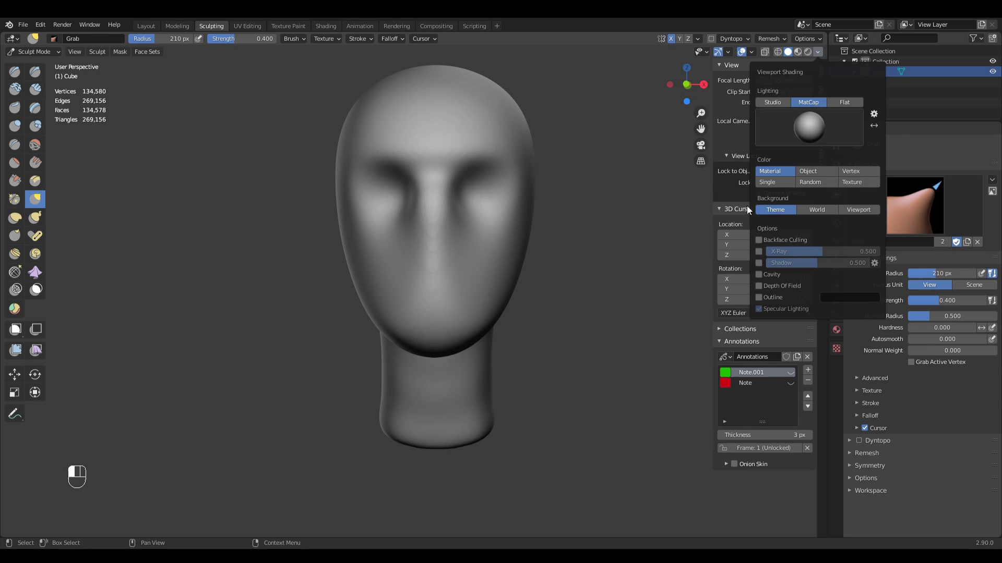
- Show the face in front view, hide the sidebar and set the Grab brush radius to 152 px
key("KP_1")
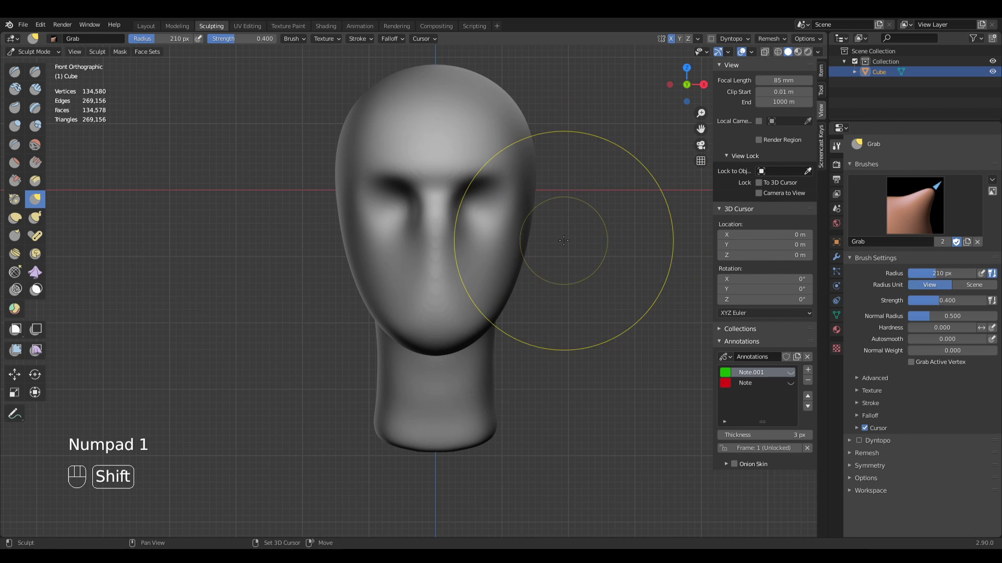
middle_click_drag(577, 224, 512, 273, "shift")
scroll(530, 295, "up", 2)
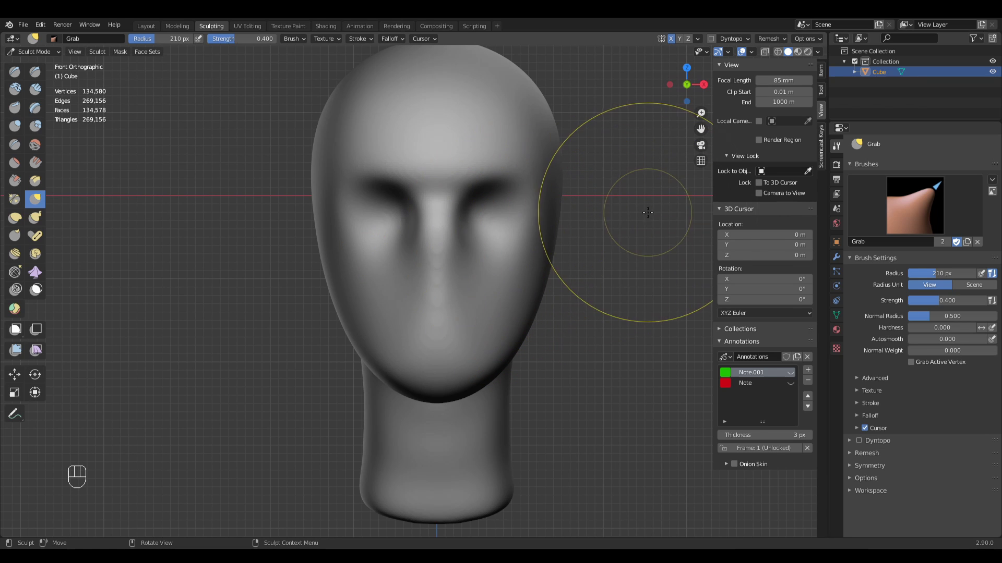
middle_click_drag(551, 297, 552, 308, "shift")
key("n")
key("f")
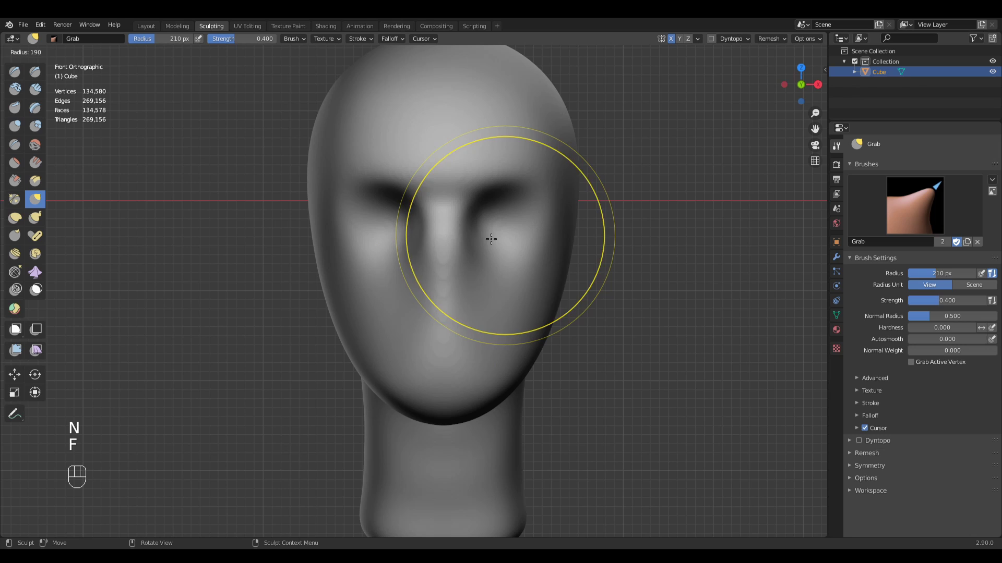
left_click(496, 298)
middle_click_drag(438, 287, 450, 220, "ctrl")
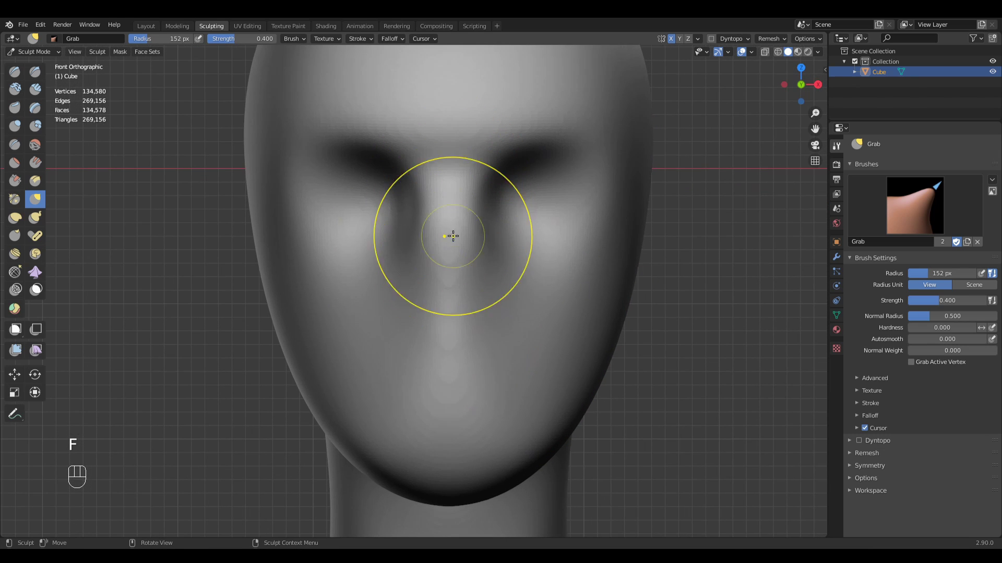
- Build up the nose from between the eyes down the face's centre with Clay Strips at a 114 px radius
left_click(36, 93)
key("f")
left_click(438, 239)
mouse_move(456, 214)
left_mouse_down()
mouse_move(457, 199)
mouse_move(443, 204)
mouse_move(451, 320)
left_mouse_up()
key("f")
left_click(509, 262)
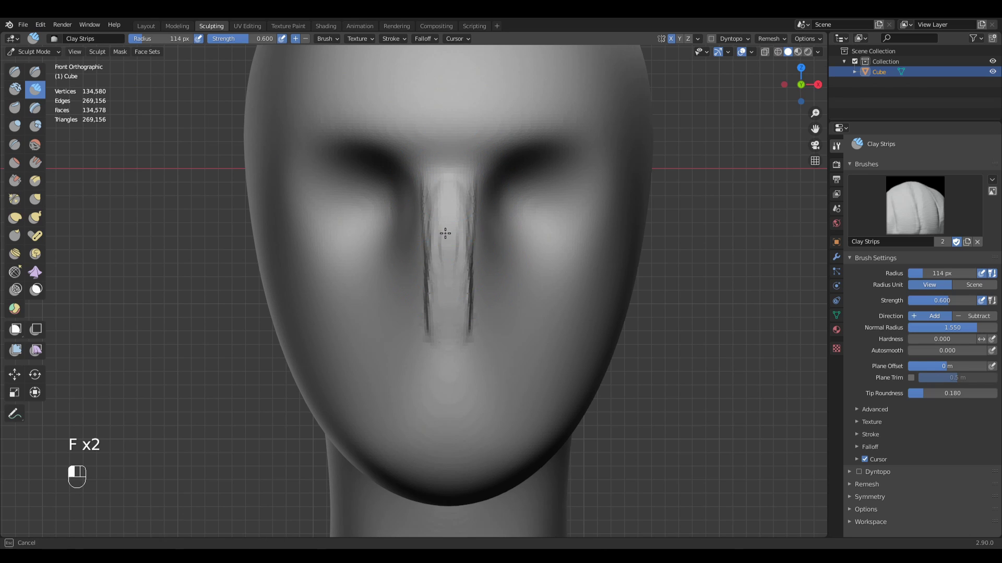
left_click_drag(446, 204, 443, 317)
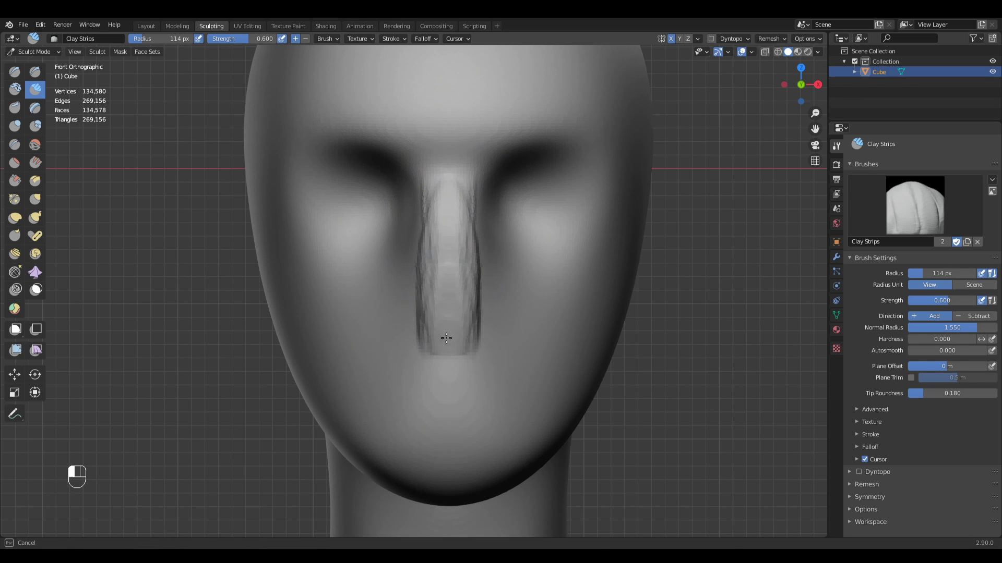
- Add a narrower ridge along the nose with the Clay Strips brush at a radius of 89 px
key("f")
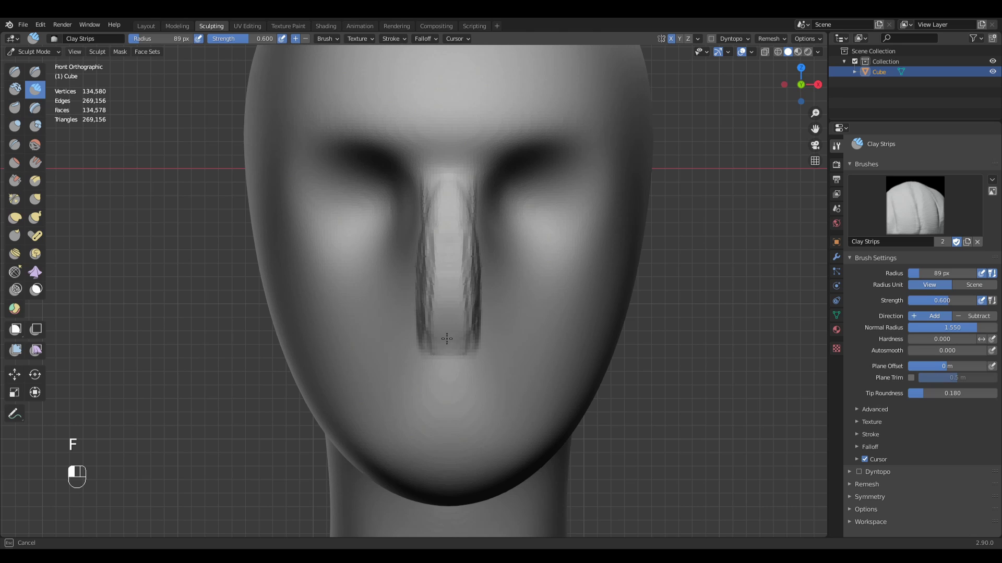
left_click(439, 254)
left_click_drag(447, 190, 442, 326)
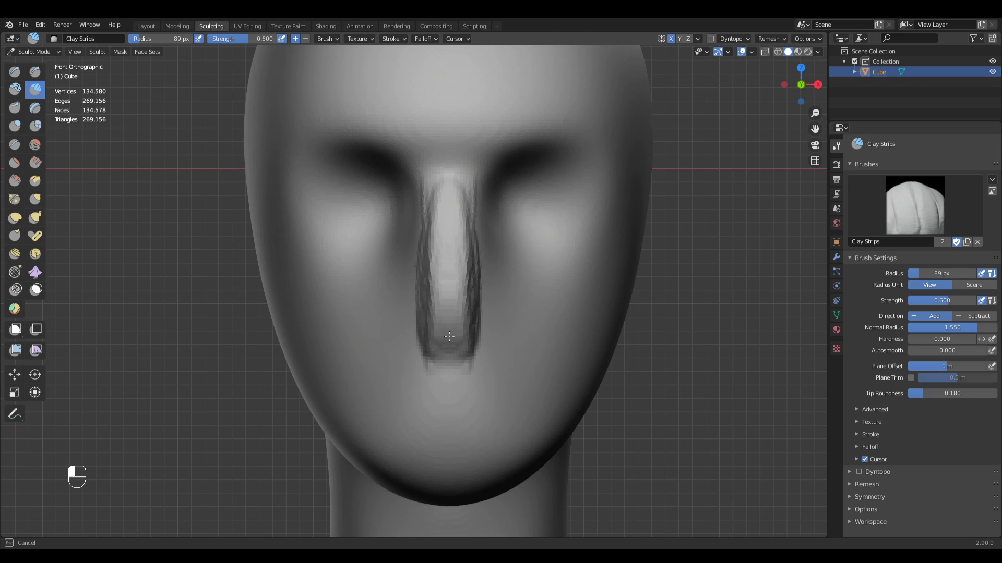
left_click_drag(449, 337, 425, 261)
- In right side view, pull the nose tip forward and down with the Grab brush at a 186 px radius
key("KP_3")
middle_click_drag(347, 243, 415, 283, "shift")
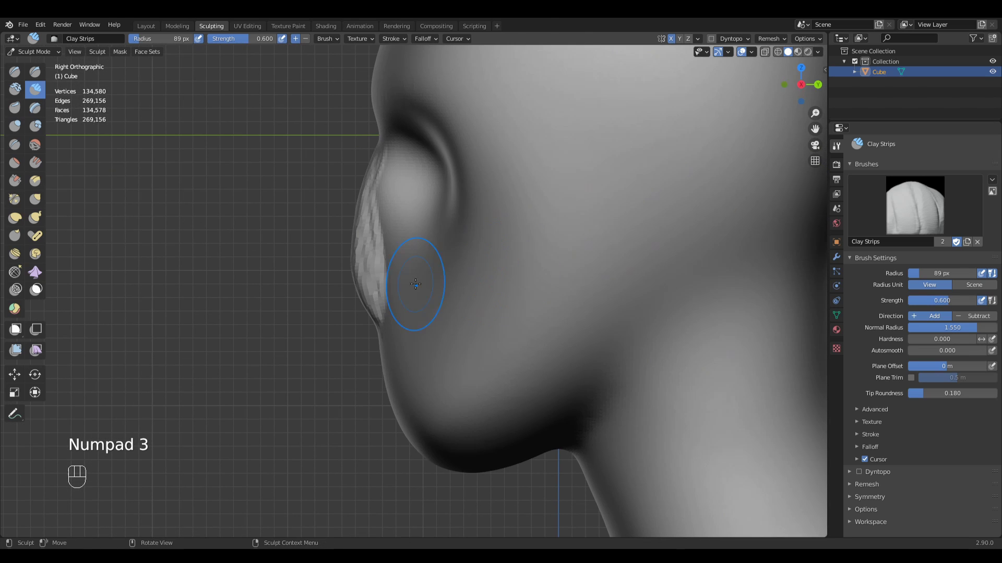
key("g")
key("f")
key("f")
left_click(358, 261)
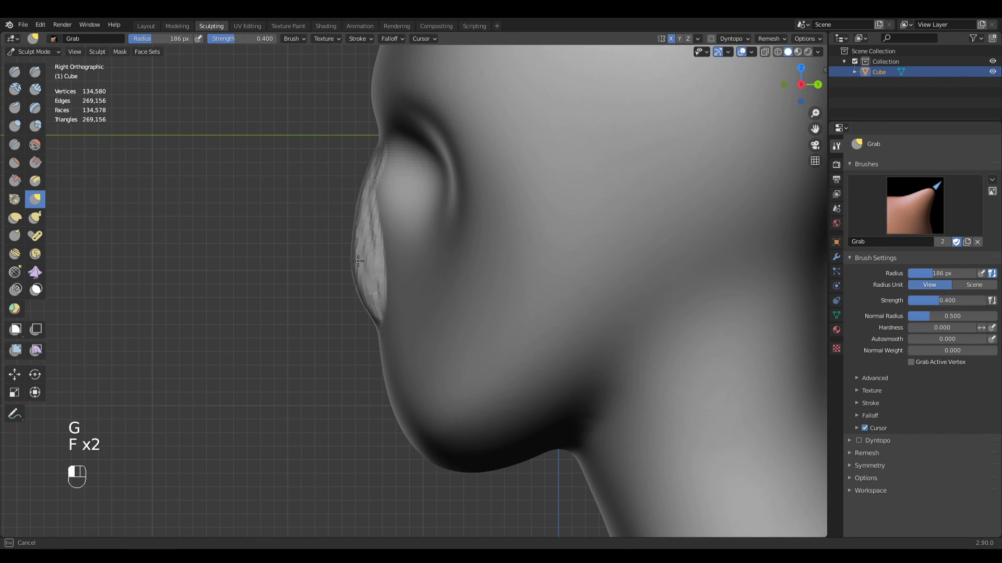
mouse_move(358, 261)
left_mouse_down()
mouse_move(332, 272)
mouse_move(328, 288)
left_mouse_up()
left_click_drag(324, 229, 334, 261)
- Refine the nose tip and bridge profile with the Grab brush at a radius of 195 px
scroll(369, 157, "down", 2)
scroll(415, 258, "down", 3)
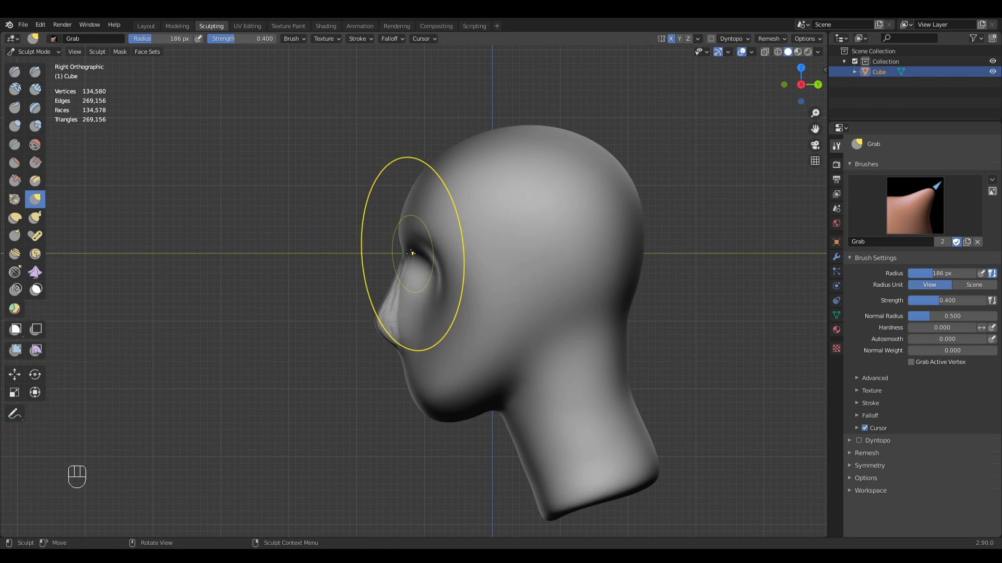
mouse_move(409, 287)
middle_mouse_down("ctrl")
mouse_move(393, 265)
mouse_move(390, 289)
mouse_move(368, 273)
middle_mouse_up("ctrl")
key("f")
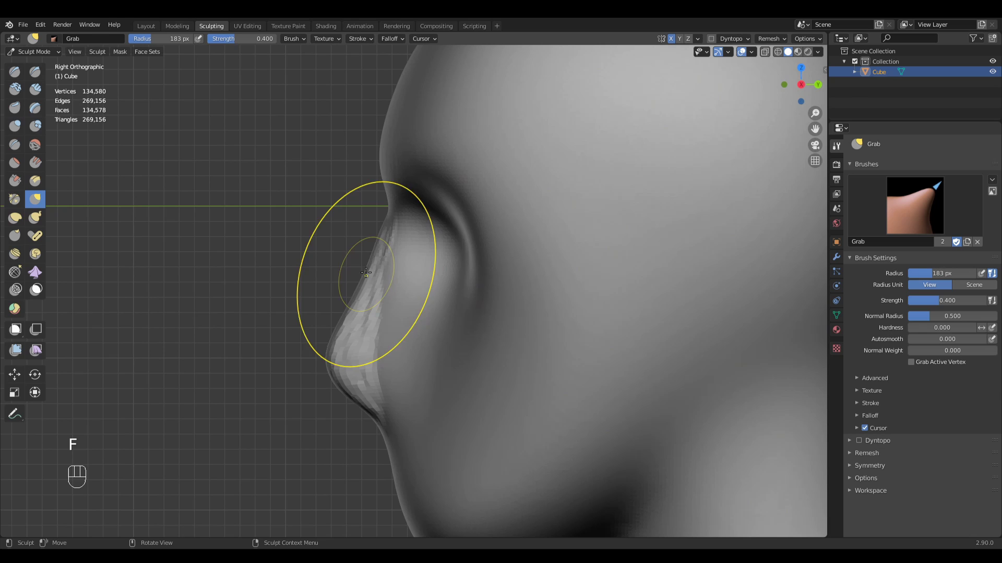
left_click(378, 261)
key("f")
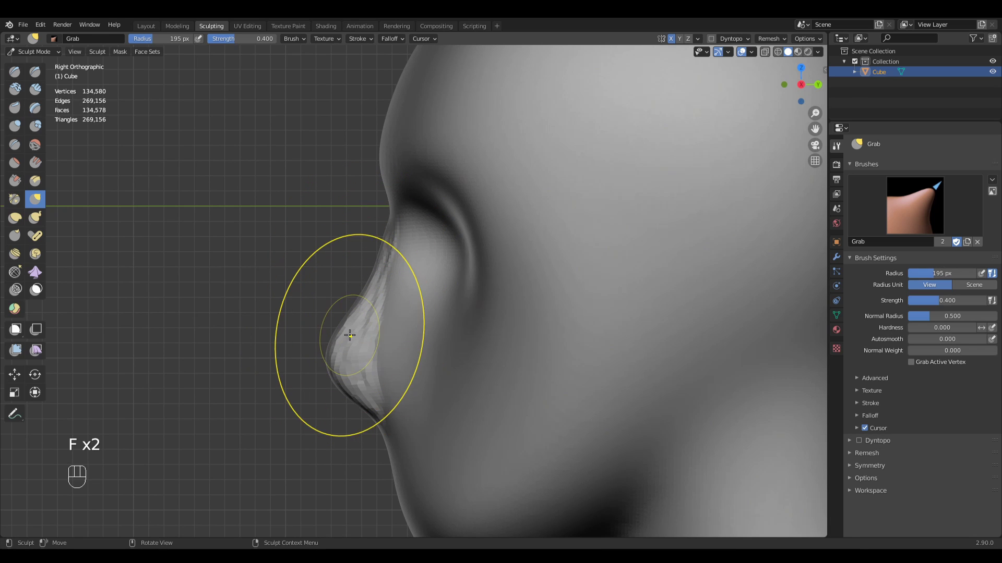
left_click(335, 332)
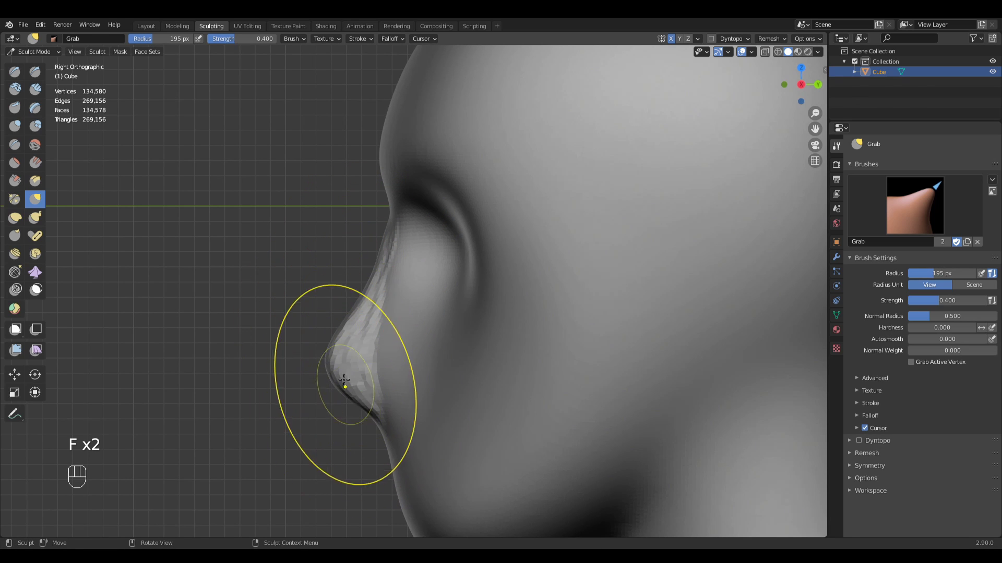
left_click_drag(332, 347, 325, 343)
left_click_drag(358, 293, 362, 281)
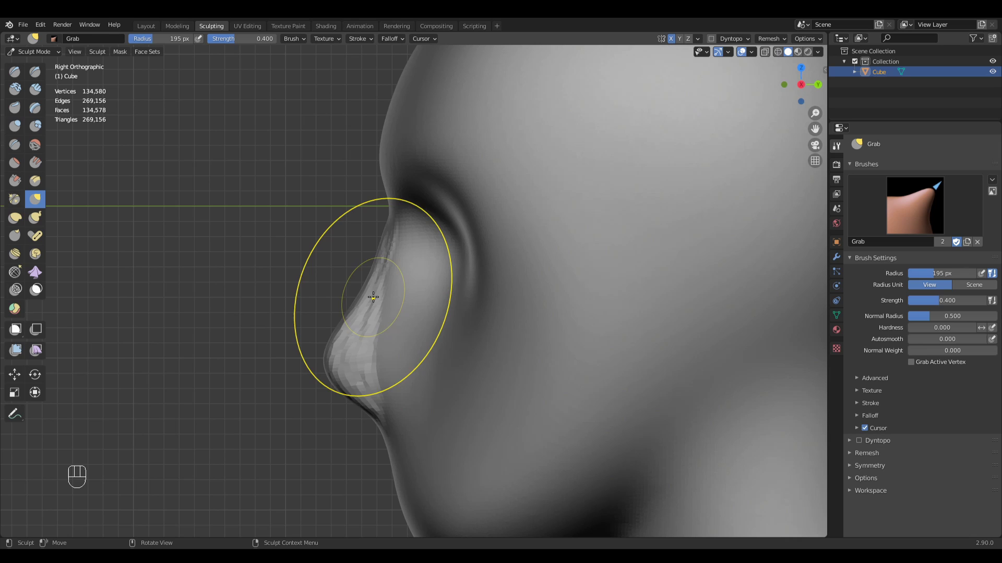
- Nudge the middle of the nose bridge slightly inward in side profile with the Grab brush
middle_click_drag(396, 314, 415, 279, "shift")
key("f")
left_click(416, 271)
left_click_drag(405, 264, 408, 262)
- Lift the base of the nose slightly with the Grab brush at a radius of 174 px
key("f")
left_click(381, 335)
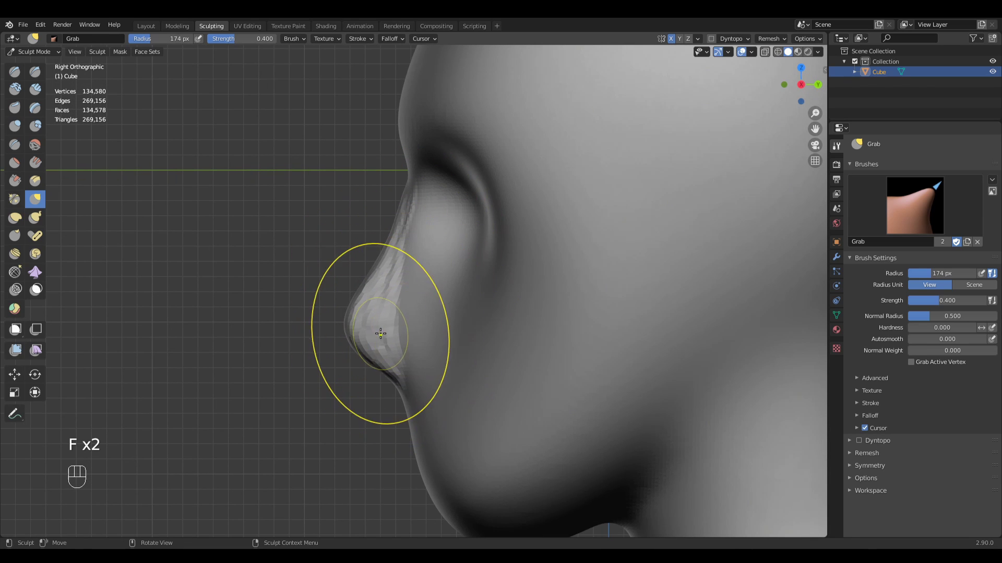
left_click_drag(403, 339, 407, 322)
mouse_move(406, 311)
left_mouse_down()
mouse_move(407, 250)
mouse_move(397, 245)
left_mouse_up()
key("f")
left_click(392, 227)
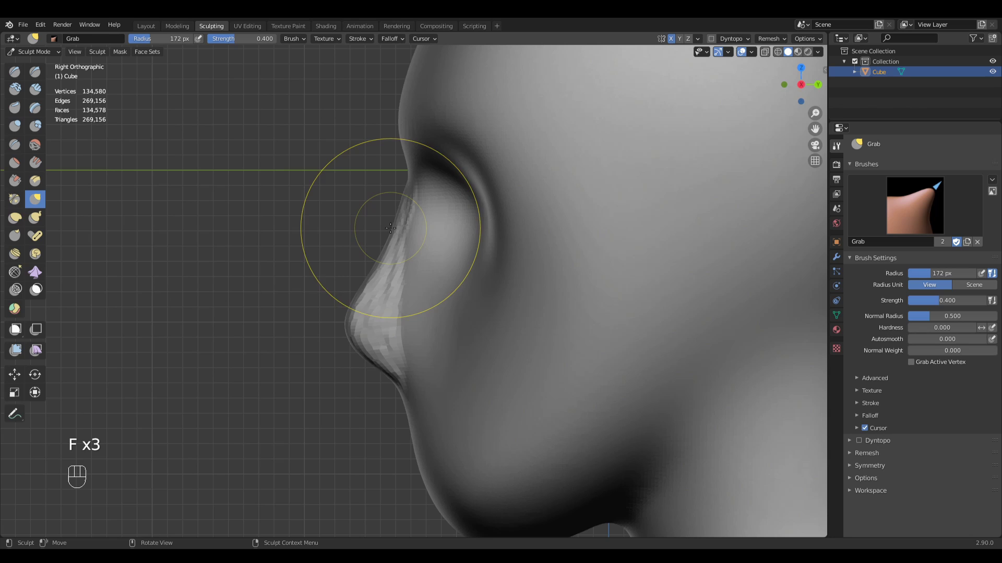
left_click(394, 210)
- Set the Grab brush radius to 139 px for adjusting the brow in side profile
mouse_move(418, 192)
middle_mouse_down("ctrl")
mouse_move(439, 242)
mouse_move(434, 277)
middle_mouse_up("ctrl")
key("f")
left_click(411, 249)
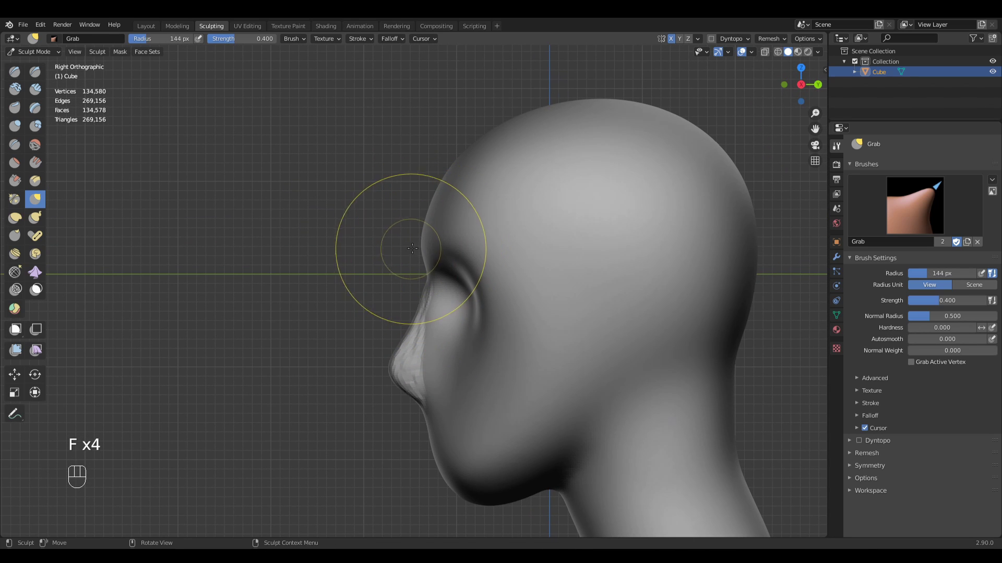
key("f")
left_click(416, 245)
key("f")
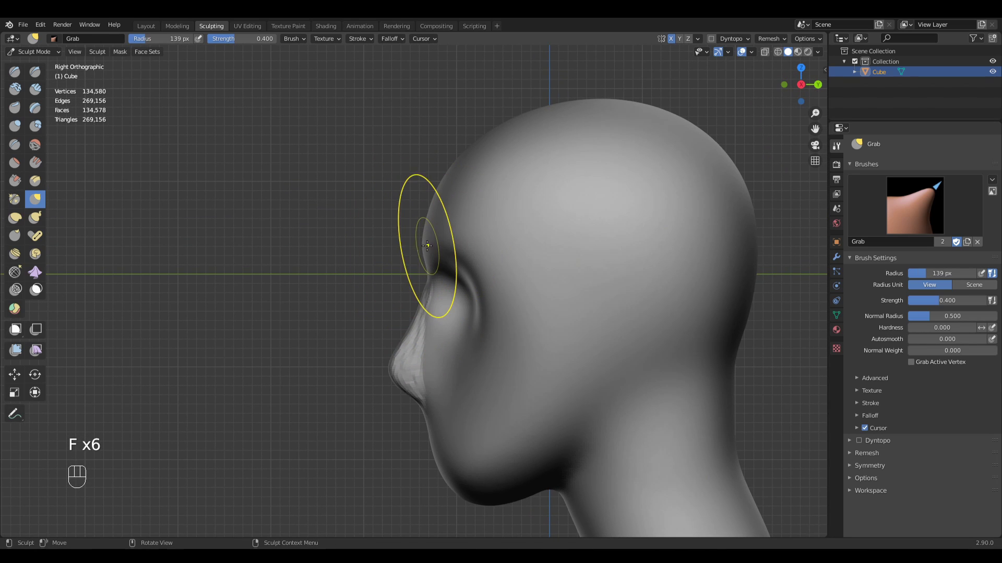
left_click(427, 282)
- Show the sidebar and add a new annotation layer
key("n")
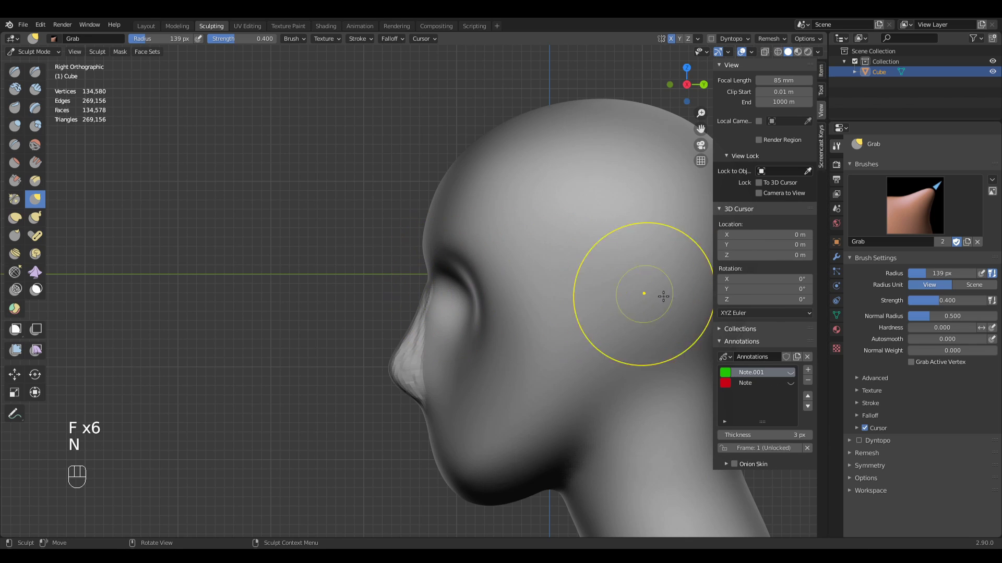
left_click(808, 370)
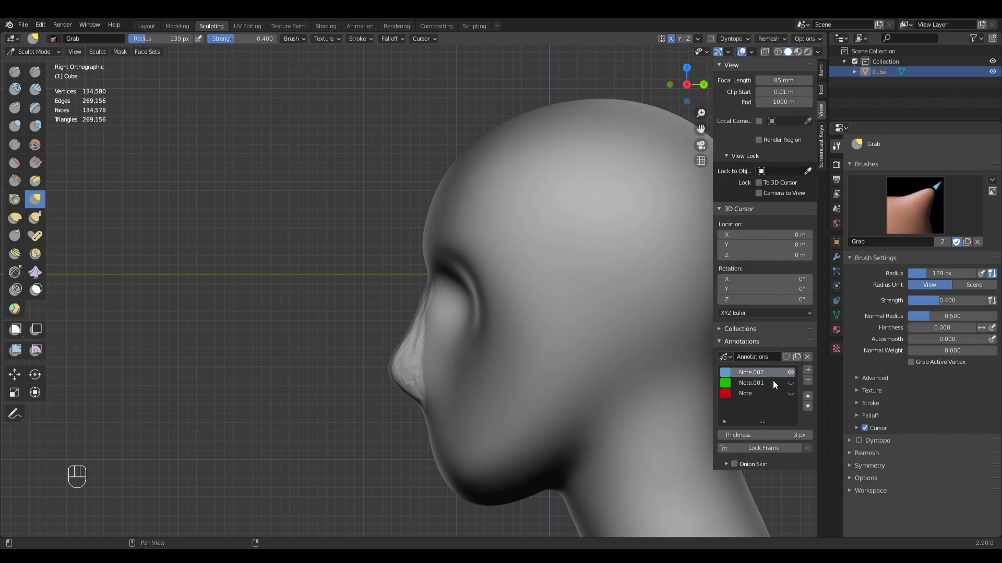
left_click(725, 374)
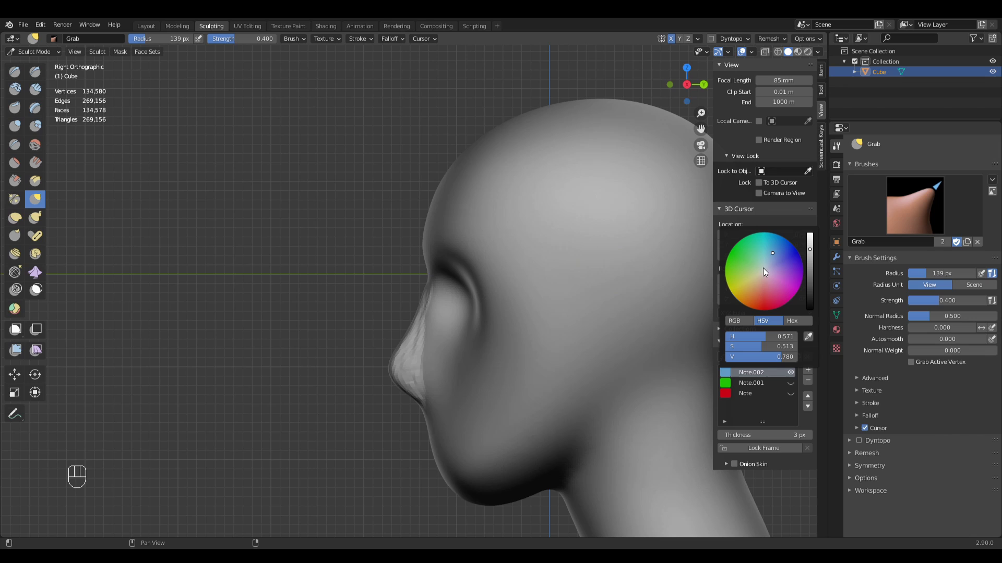
mouse_move(743, 255)
left_mouse_down()
mouse_move(724, 253)
mouse_move(734, 287)
mouse_move(718, 296)
left_mouse_up()
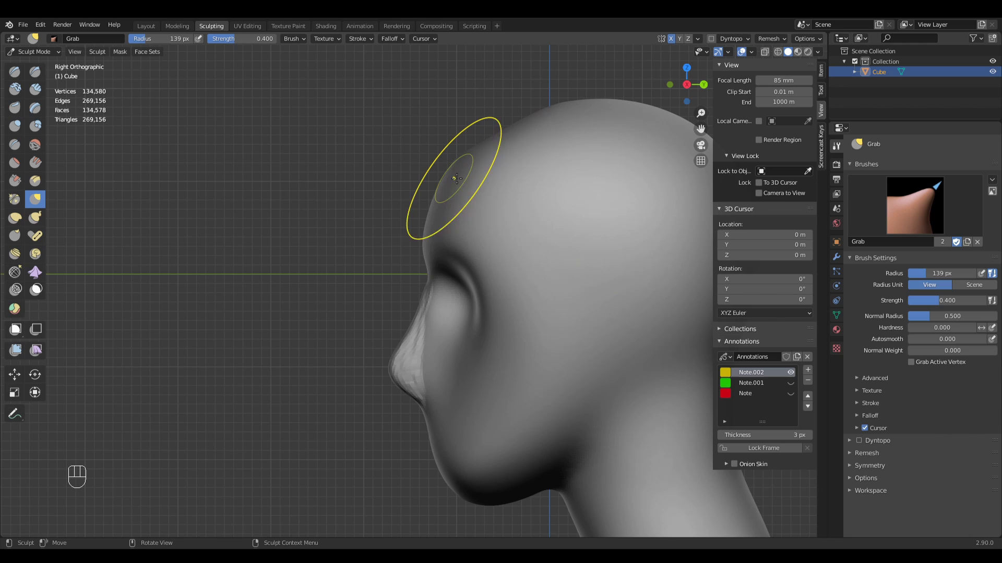
key("ctrl+z")
- Colour the new annotation layer orange and trace the forehead and nose profile with the Annotate tool
left_click(15, 414)
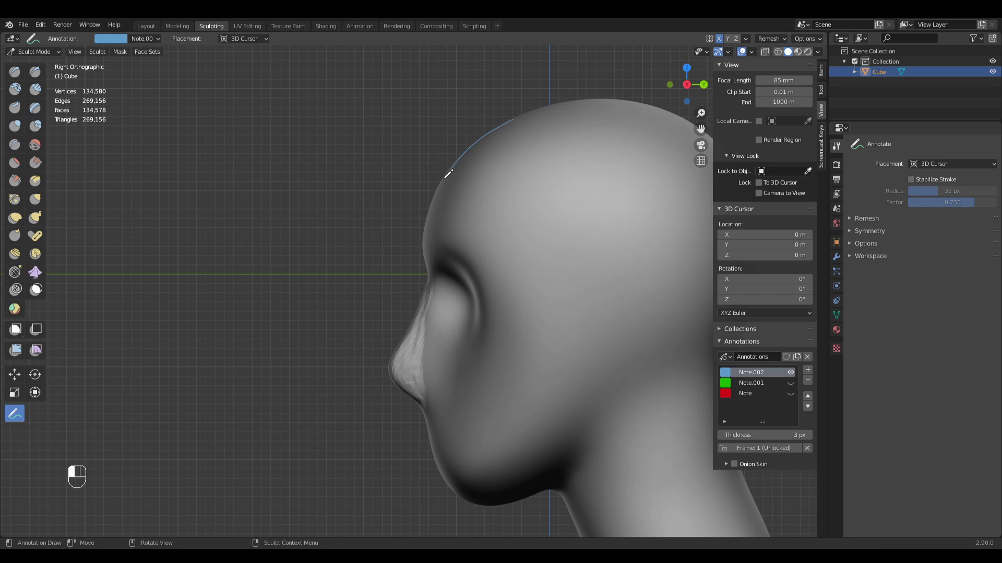
key("ctrl+z")
left_click(725, 373)
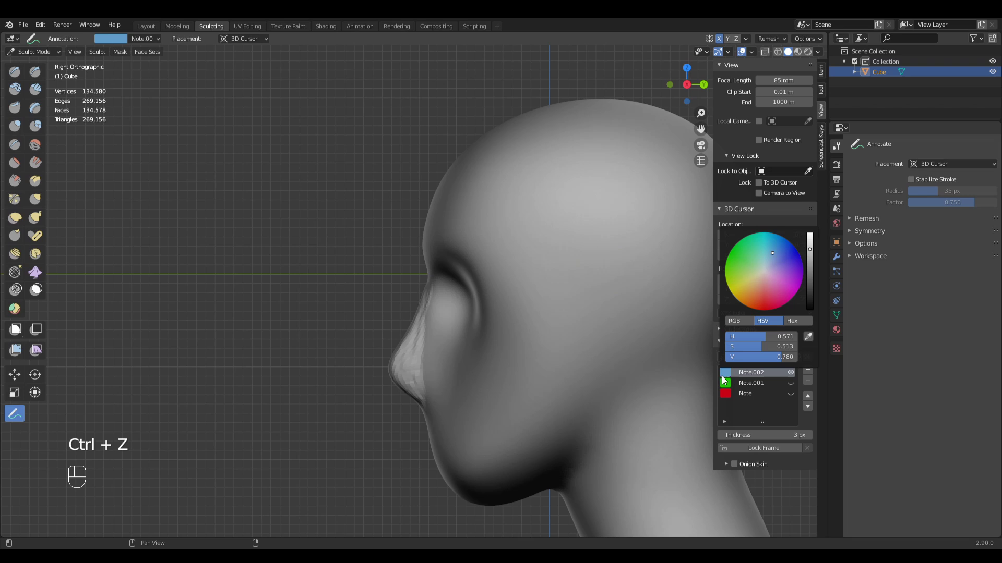
mouse_move(751, 285)
left_mouse_down()
mouse_move(728, 296)
mouse_move(745, 303)
left_mouse_up()
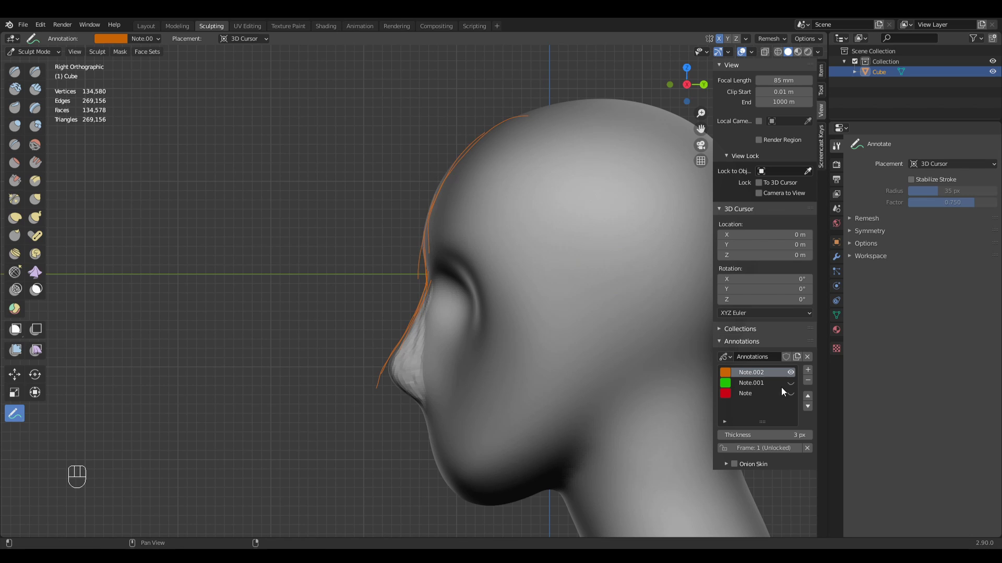
- Hide the orange annotation layer and add another annotation layer coloured red
left_click(791, 373)
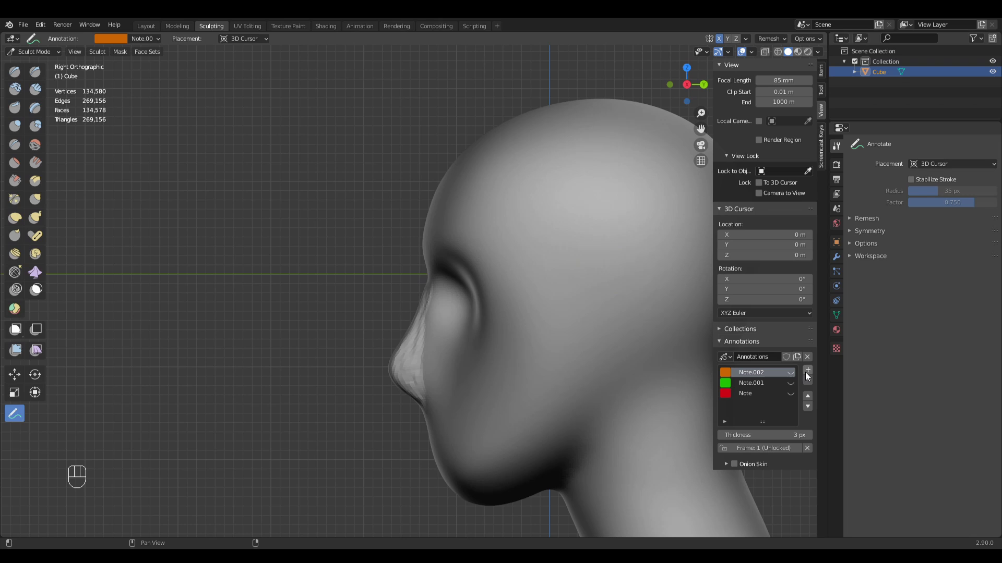
left_click(807, 370)
left_click(724, 372)
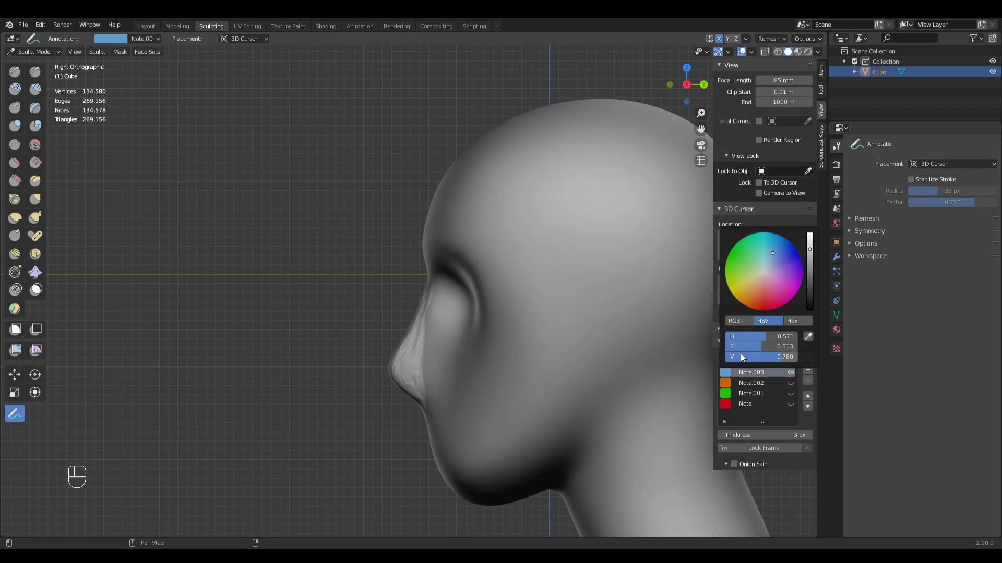
left_click(762, 295)
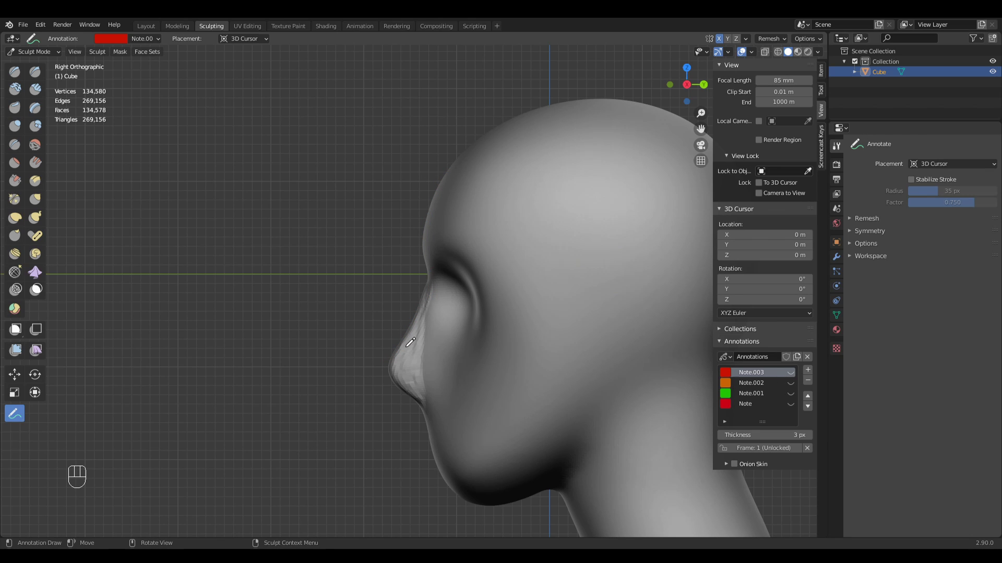
key("n")
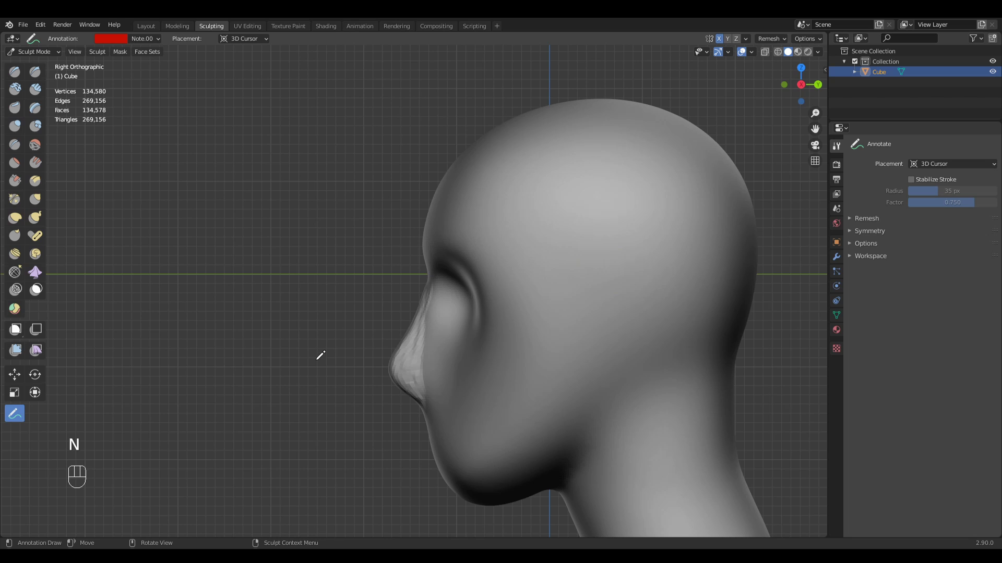
- Carve inward along the sides of the nose bridge in front view with the Clay Strips brush in subtract mode
key("KP_1")
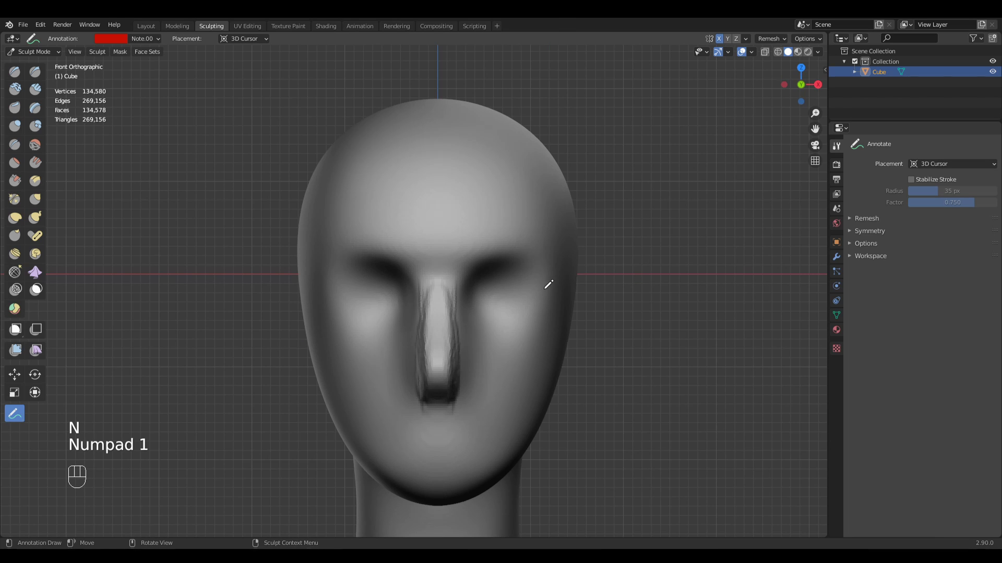
middle_click_drag(464, 327, 480, 275, "shift")
key("q")
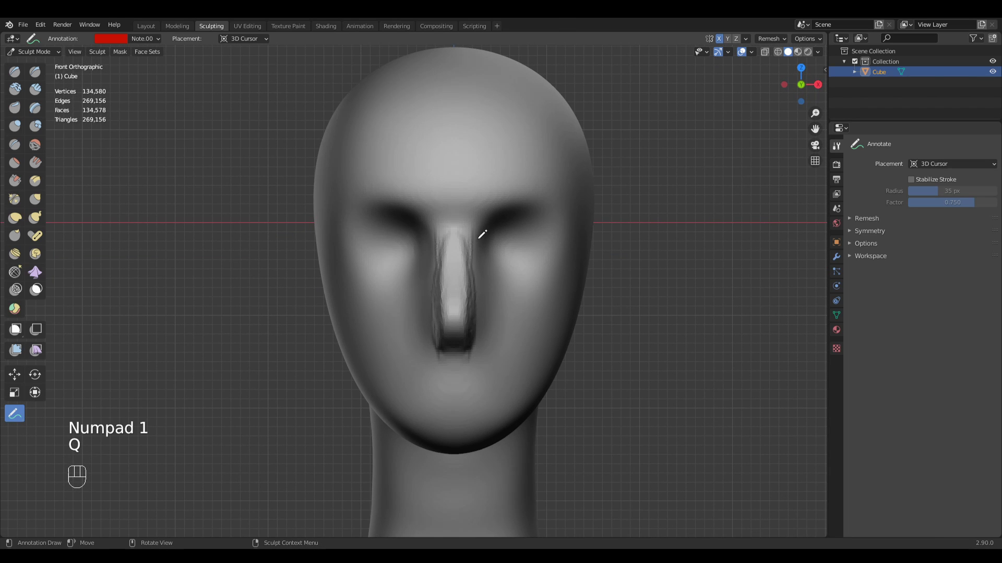
key("q")
left_click(479, 241)
scroll(508, 260, "up", 2)
key("f")
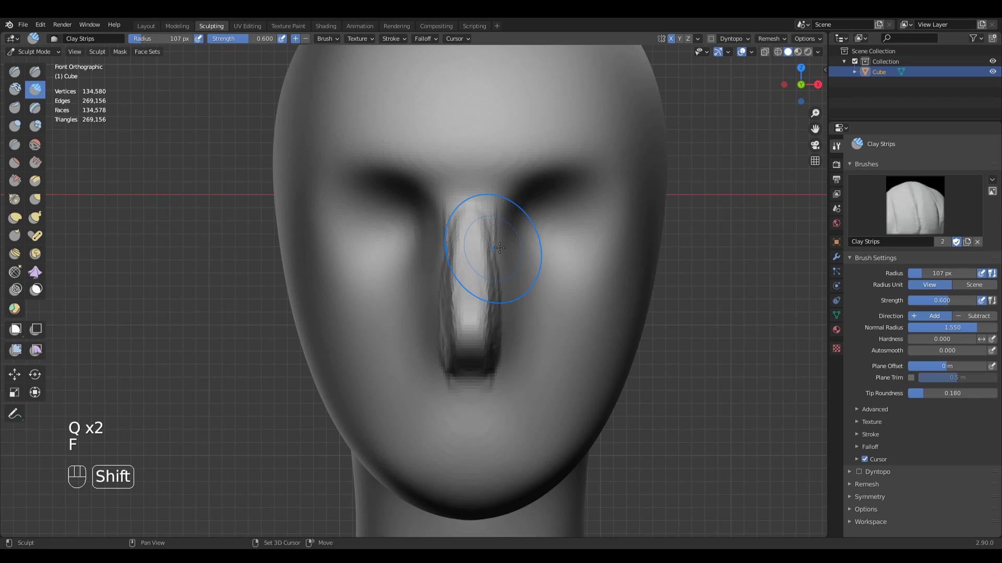
middle_click_drag(499, 247, 477, 257, "shift")
key("f")
left_click(472, 254)
left_click_drag(489, 220, 483, 262, "ctrl")
mouse_move(481, 210)
left_mouse_down("ctrl")
mouse_move(492, 294)
mouse_move(505, 260)
mouse_move(489, 370)
mouse_move(511, 311)
mouse_move(509, 326)
mouse_move(488, 225)
mouse_move(494, 321)
left_mouse_up("ctrl")
- Carve the areas beside the nose down to its base with Clay Strips at a 109 px radius and smooth the strokes
key("f")
left_click(484, 248)
key("f")
left_click(497, 256)
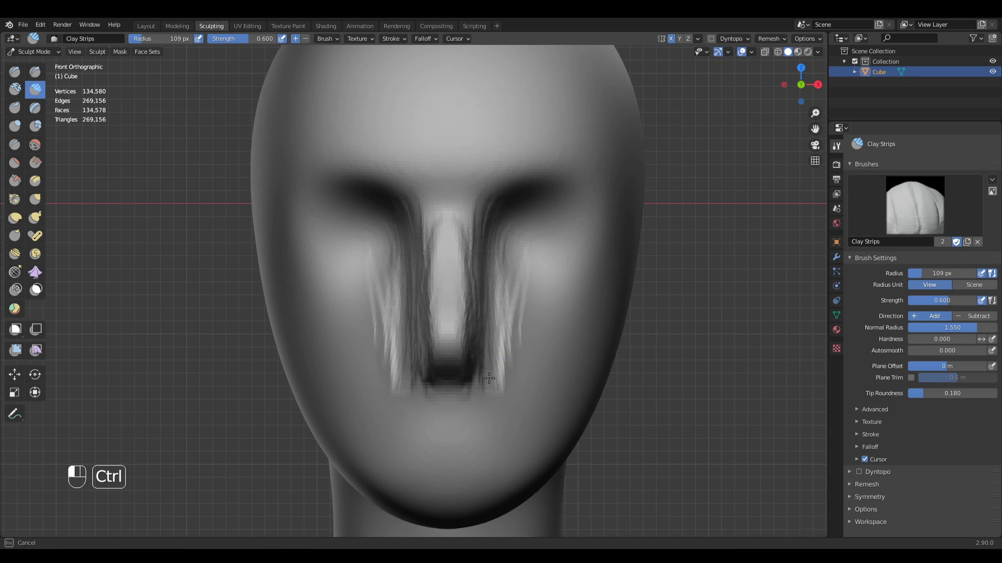
mouse_move(488, 378)
left_mouse_down("shift")
mouse_move(456, 205)
mouse_move(483, 384)
mouse_move(523, 248)
mouse_move(494, 336)
mouse_move(502, 245)
left_mouse_up("shift")
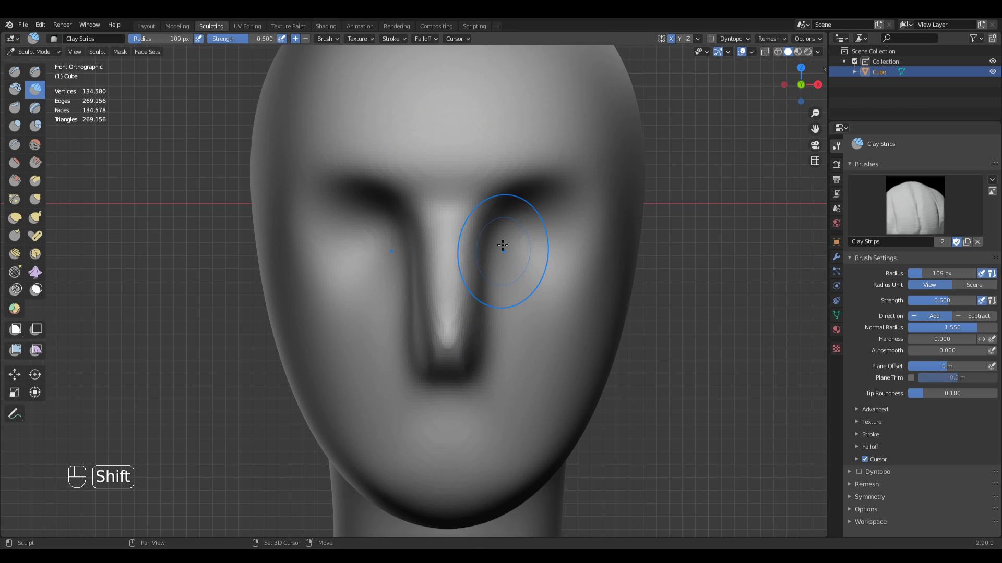
- Widen the nose bridge and tip slightly in front view with the Grab brush at a radius of 113 px
key("g")
key("f")
left_click(463, 335)
left_click_drag(469, 338, 470, 343)
left_click_drag(471, 343, 474, 344)
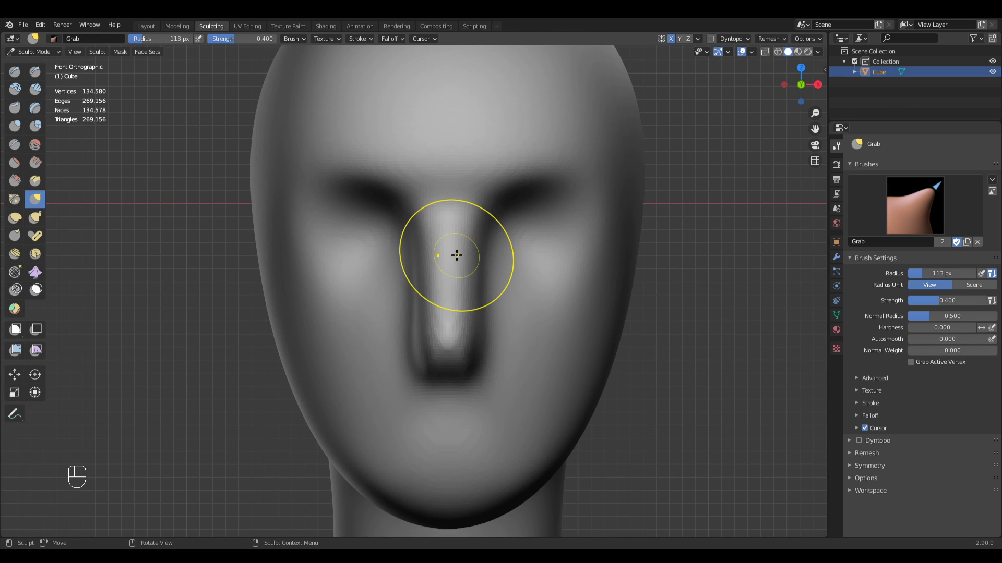
middle_click_drag(539, 269, 494, 328)
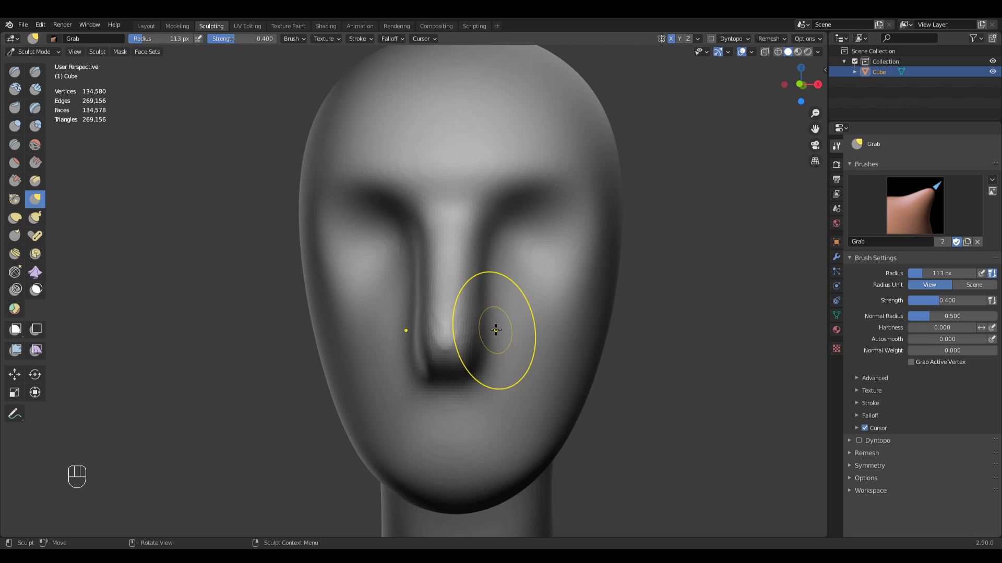
key("KP_1")
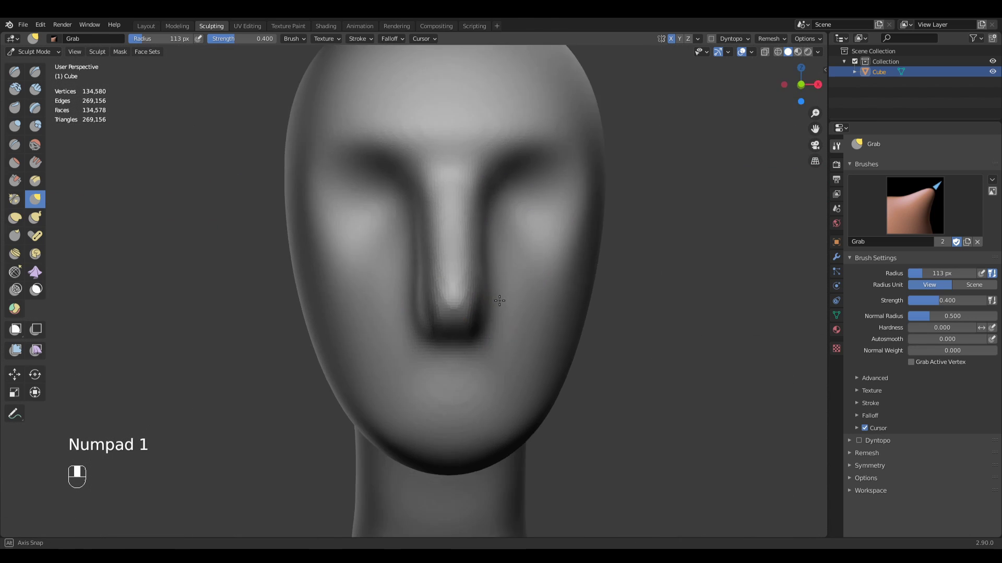
- Build up volume on the side of the nose tip for the nostril wing with Clay Strips at a 106 px radius
middle_click_drag(499, 301, 423, 302)
scroll(435, 313, "up", 1)
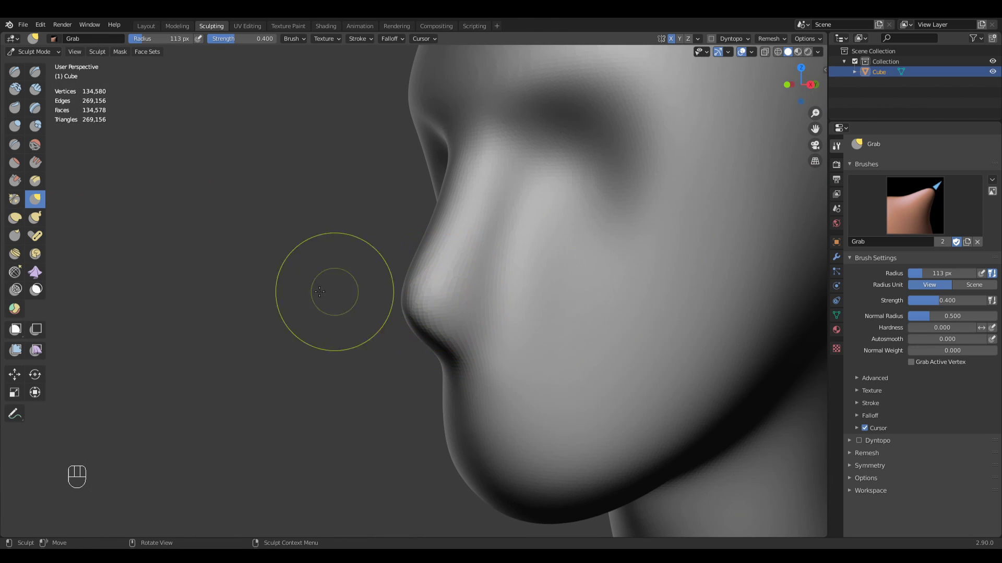
key("q")
left_click(318, 235)
mouse_move(402, 241)
middle_mouse_down()
mouse_move(464, 337)
mouse_move(448, 313)
middle_mouse_up()
key("f")
left_click(462, 330)
middle_click_drag(323, 287, 425, 330)
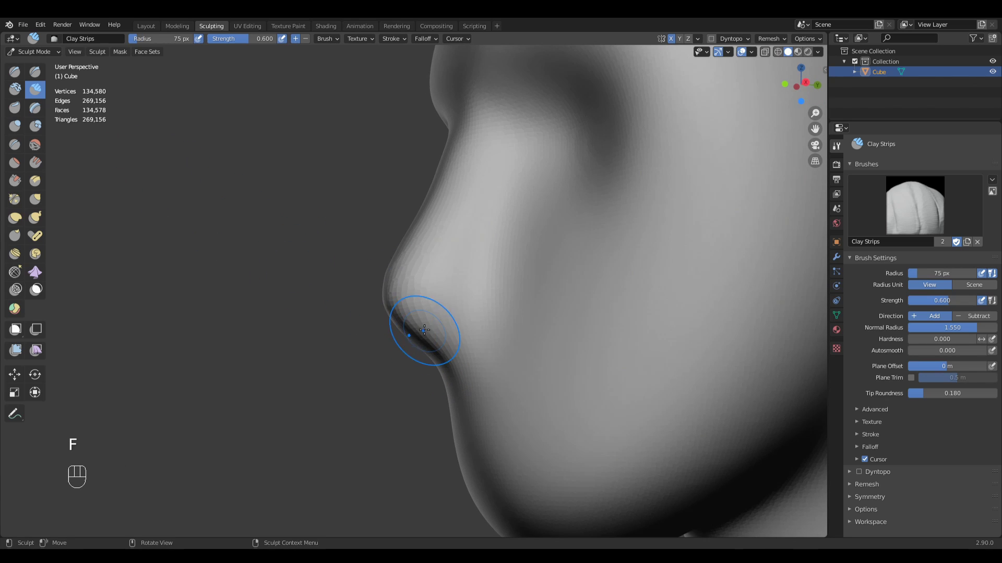
key("f")
key("f")
left_click(442, 306)
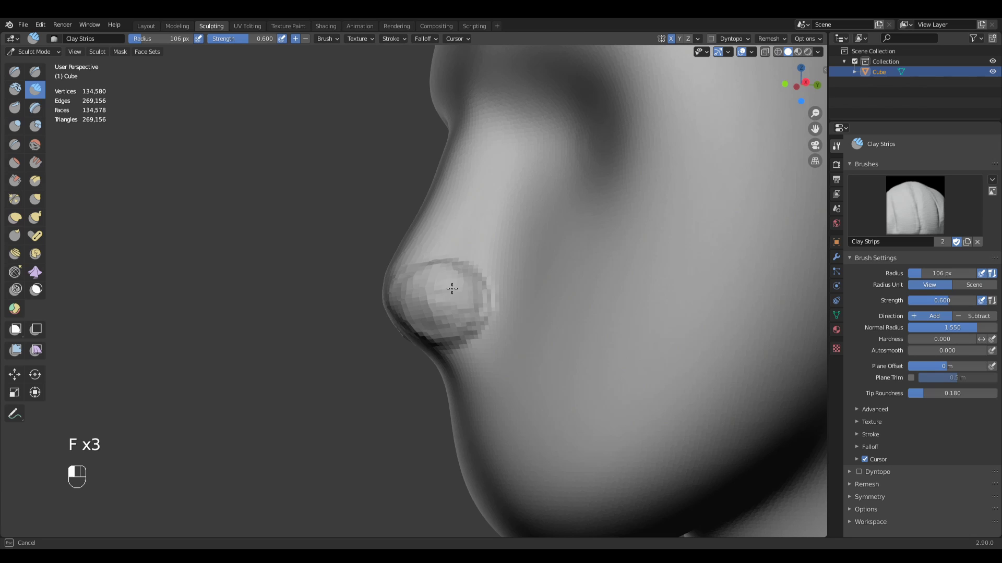
- Extend the nostril wing's rounded volume from a three-quarter view, refining it with Clay Strips at a 64 px radius
middle_click_drag(452, 288, 482, 314)
left_click(501, 314)
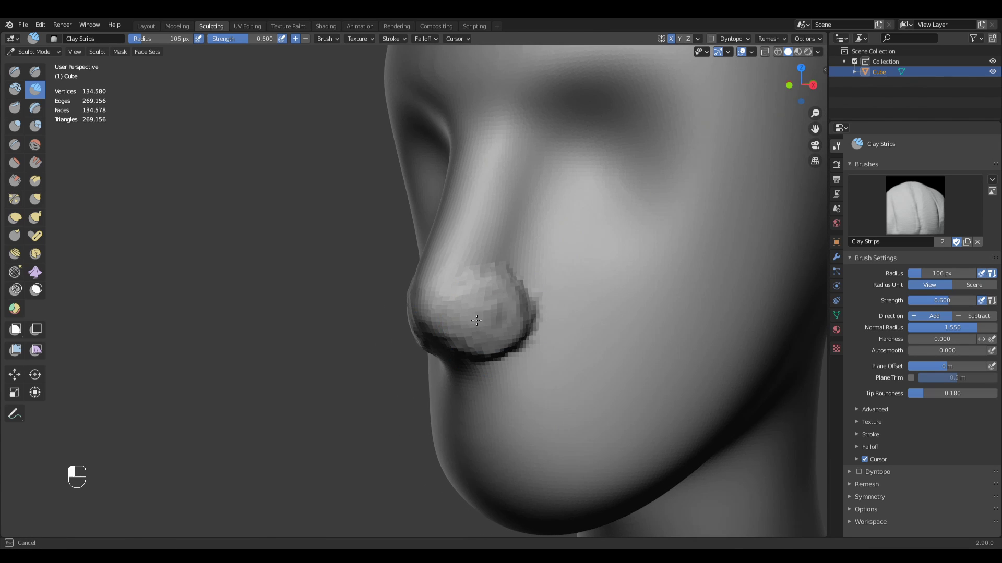
key("f")
left_click(484, 306)
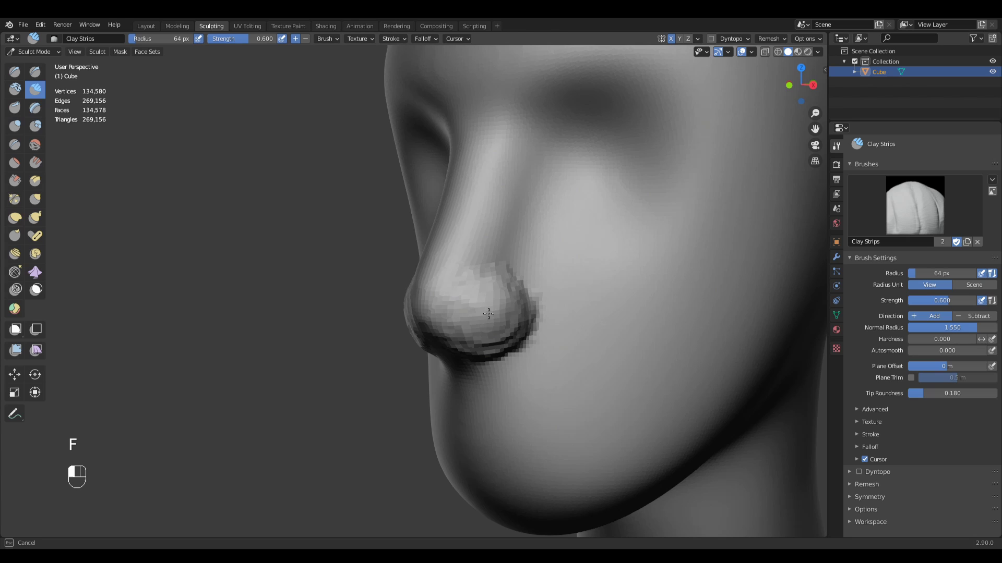
middle_click_drag(488, 313, 575, 311)
- Set the Grab brush radius to 121 px and smooth the nostril wings and nose tip in front view
key("KP_1")
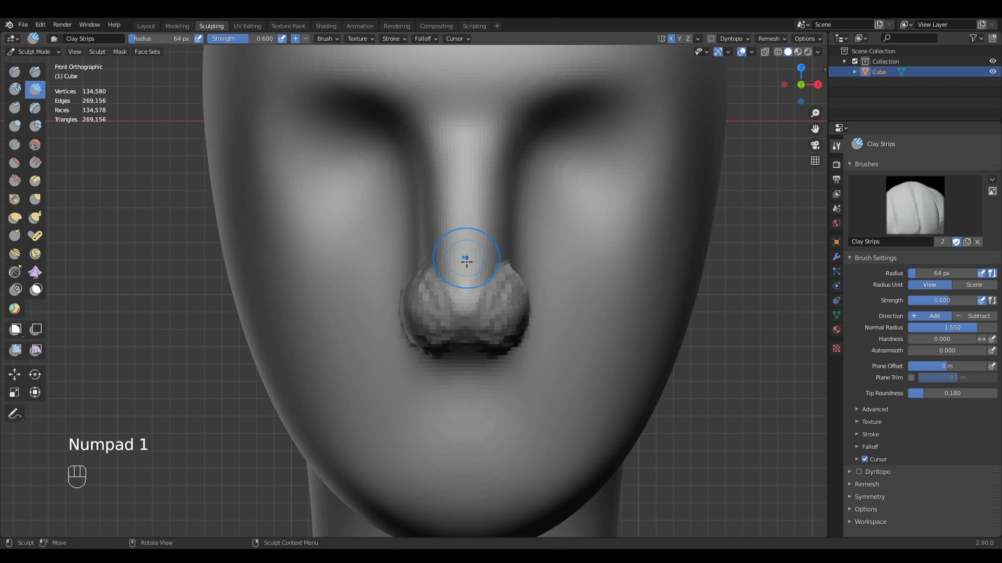
key("g")
key("f")
left_click(528, 270)
left_click_drag(482, 279, 483, 293, "shift")
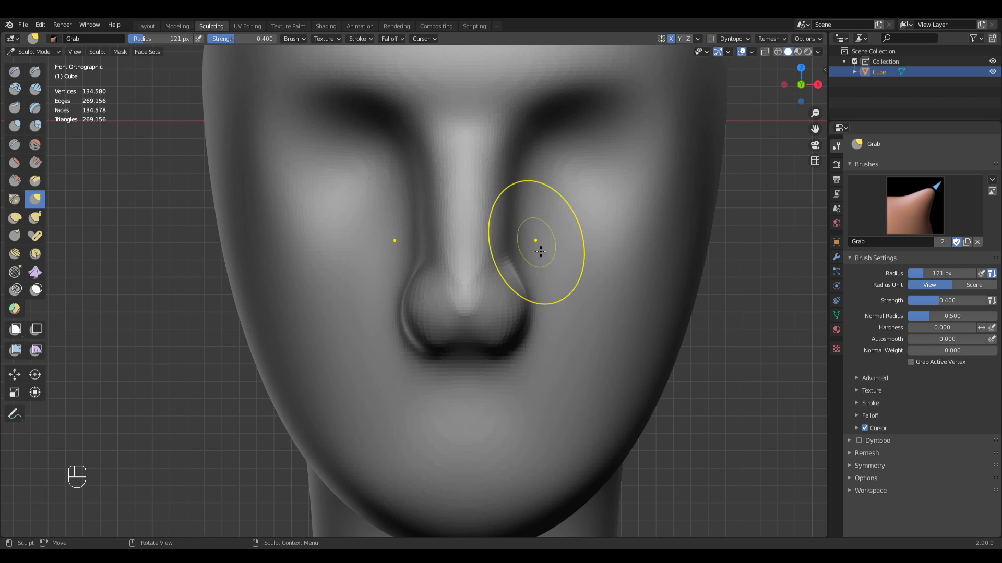
left_click_drag(454, 296, 465, 340, "shift")
- Build up the centre of the nose tip with Clay Strips at a radius of 81 px
mouse_move(480, 361)
middle_mouse_down()
mouse_move(398, 298)
mouse_move(506, 292)
middle_mouse_up()
left_click(474, 304)
key("f")
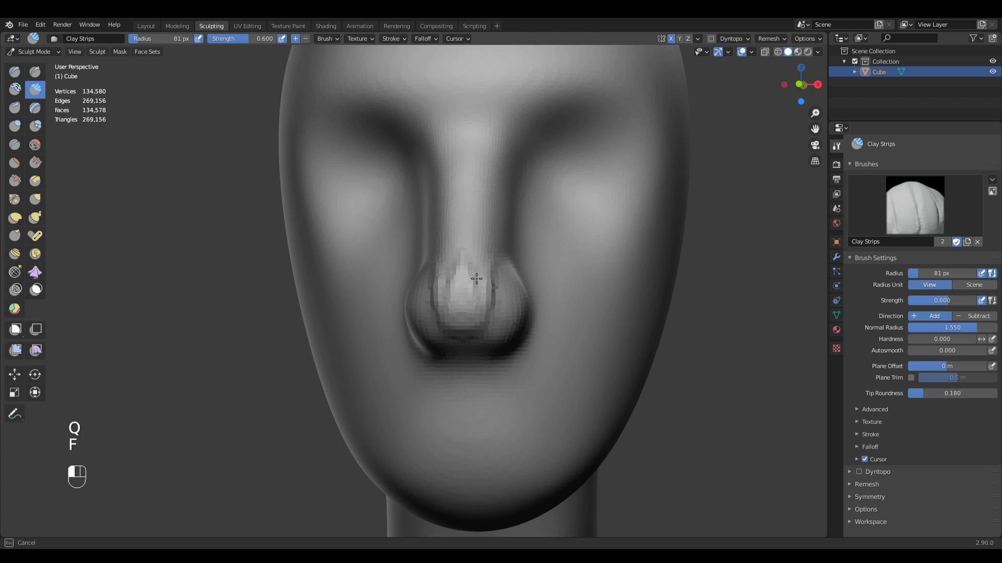
left_click_drag(477, 279, 462, 282)
middle_click_drag(464, 279, 474, 331)
middle_click_drag(489, 264, 459, 319)
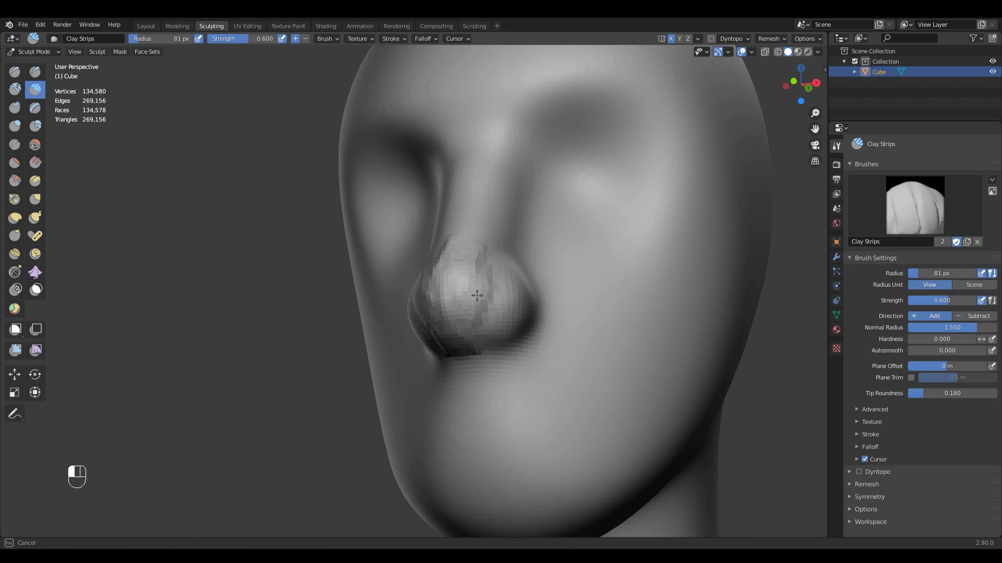
left_click_drag(472, 251, 462, 266)
- Smooth the nose tip, nostril wings and underside of the nose from several angles
middle_click_drag(455, 277, 424, 291)
left_click_drag(424, 291, 459, 295, "shift")
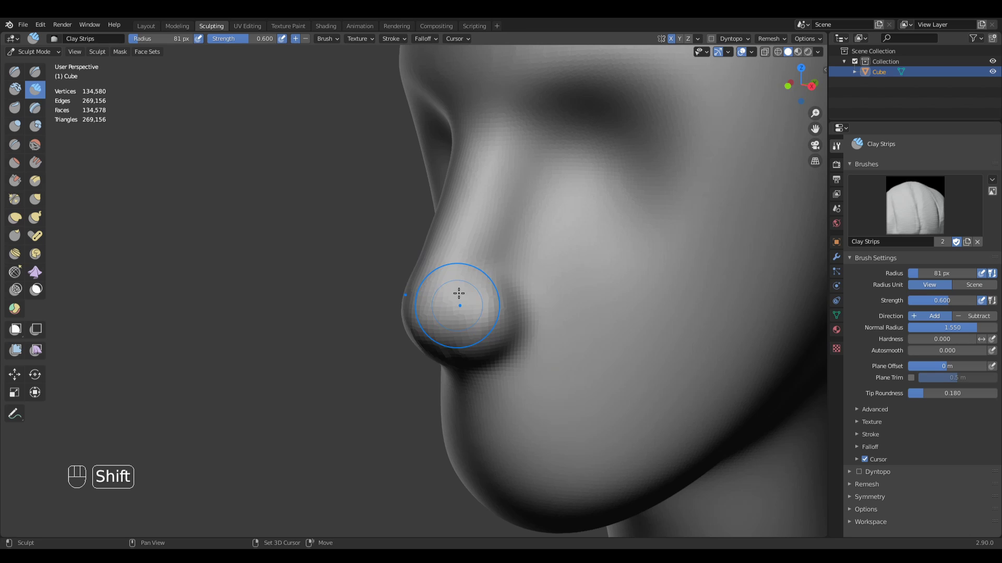
middle_click_drag(459, 295, 487, 317)
left_click_drag(487, 316, 458, 384, "shift")
middle_click_drag(458, 385, 507, 389)
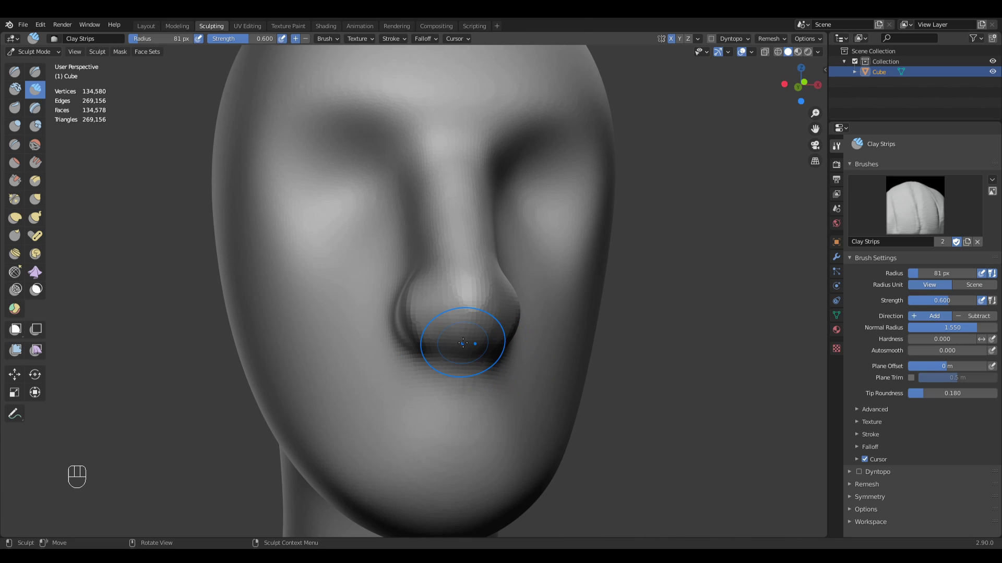
- Carve two nostrils into the underside of the nose with the Draw brush in subtract mode, reducing its radius from 61 to 49 px
key("KP_1")
middle_click_drag(407, 237, 474, 290)
key("x")
key("f")
left_click(476, 288)
left_click_drag(476, 288, 435, 268, "ctrl")
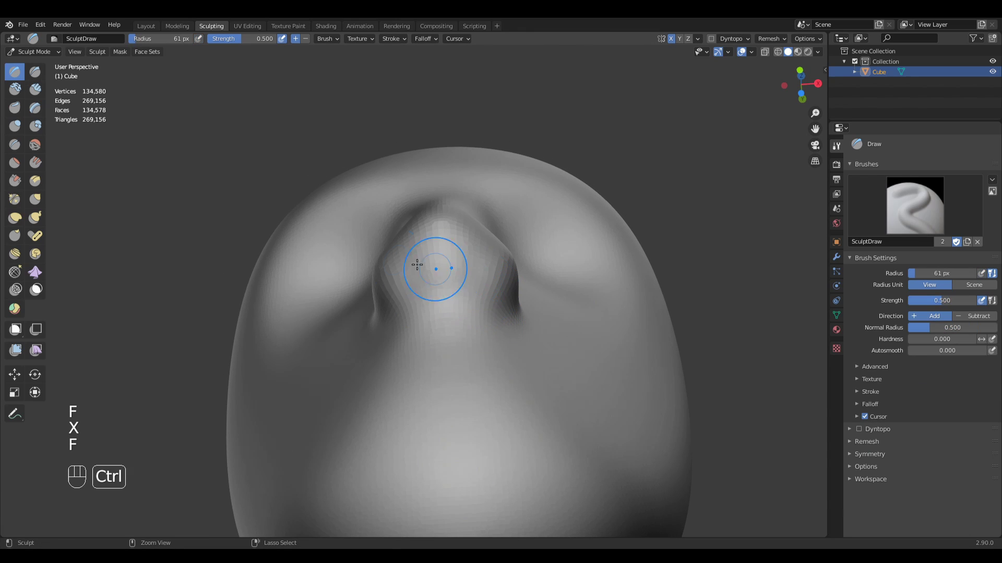
mouse_move(513, 299)
left_mouse_down("ctrl")
mouse_move(463, 280)
mouse_move(477, 282)
mouse_move(475, 264)
left_mouse_up("ctrl")
key("f")
left_click(476, 258)
- Push the base of the nose up and back in side profile with the Grab brush at a radius of 170 px
key("KP_1")
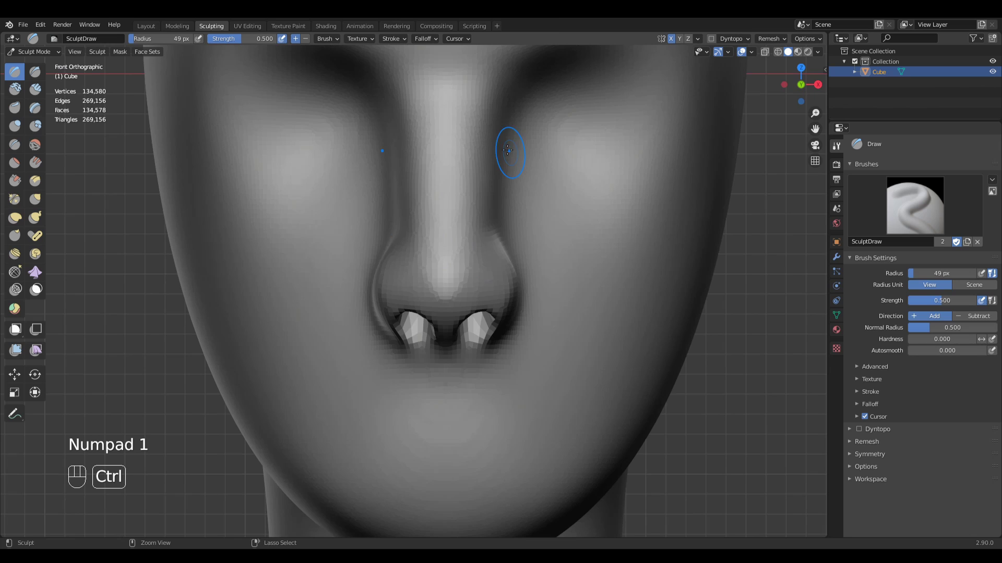
scroll(514, 234, "down", 5)
middle_click_drag(516, 288, 419, 302)
key("KP_3")
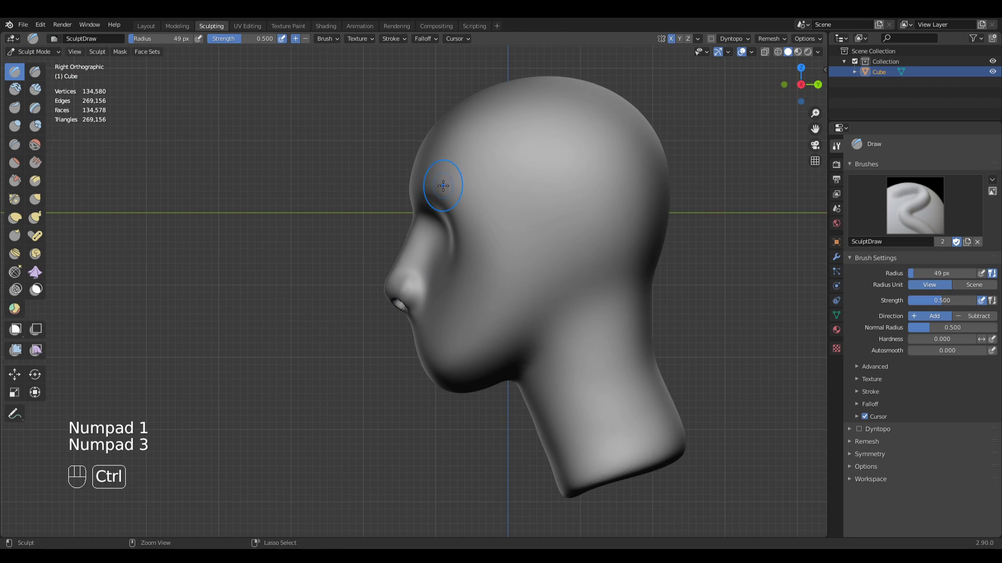
mouse_move(439, 261)
middle_mouse_down("ctrl")
mouse_move(433, 307)
mouse_move(448, 365)
middle_mouse_up("ctrl")
key("g")
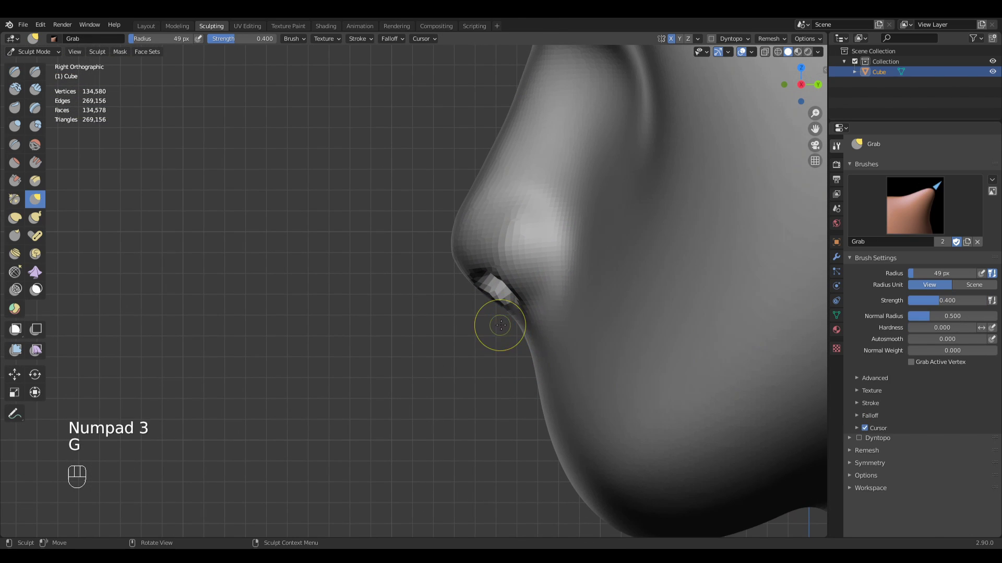
key("f")
left_click(562, 310)
key("f")
left_click(517, 335)
left_click_drag(517, 335, 532, 320)
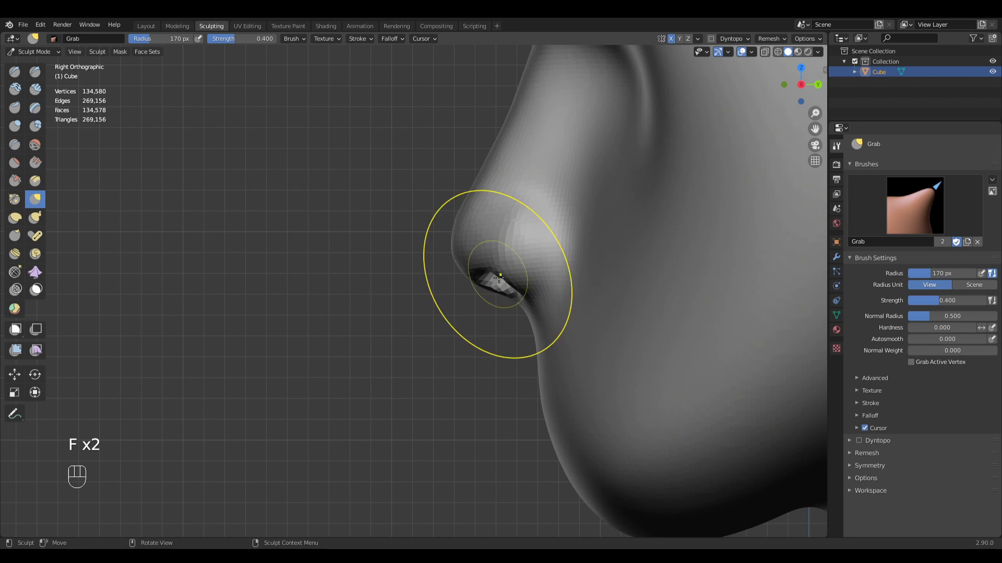
- Nudge the nostril opening slightly back and down in side profile with the Grab brush
key("f")
left_click(474, 282)
left_click_drag(474, 282, 491, 294)
- Pull the nose tip slightly forward in side profile with the Grab brush, reducing its radius from 150 to 136 px
key("f")
left_click(556, 303)
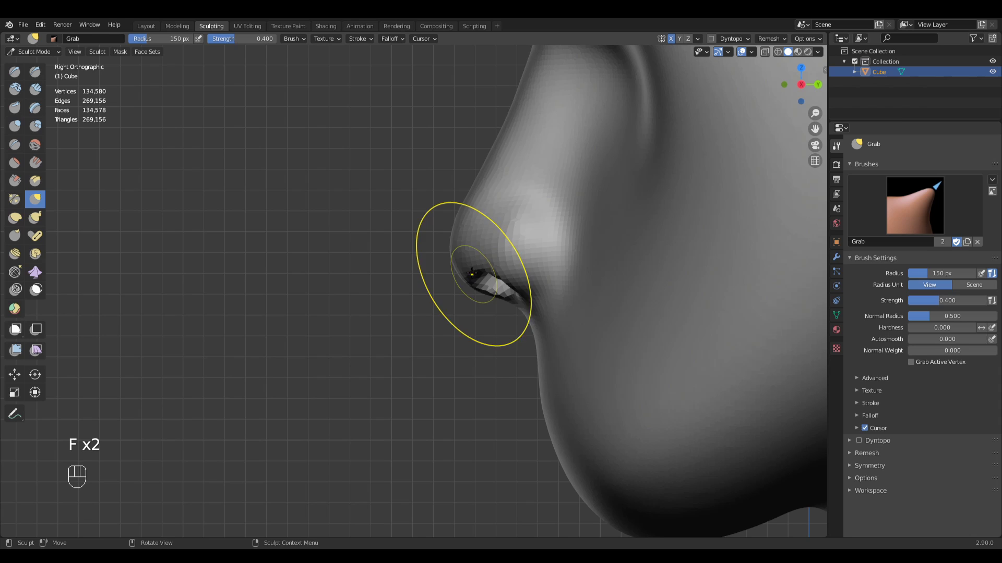
key("f")
left_click(485, 253)
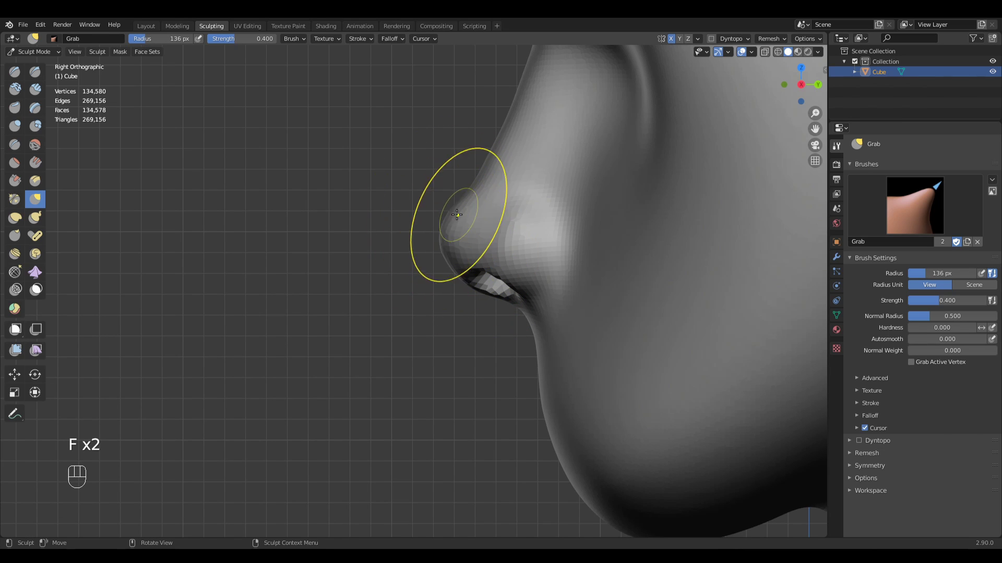
- Refine the nose tip in side profile with the Grab brush, setting its radius to 132 px and then 193 px
middle_click_drag(457, 237, 425, 296, "shift")
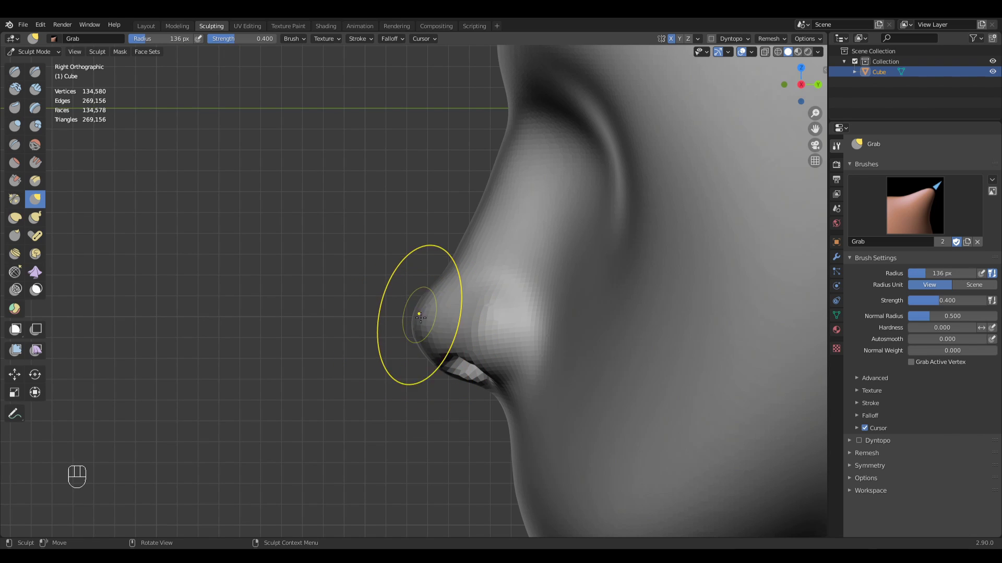
left_click_drag(434, 364, 434, 363)
key("f")
left_click(436, 366)
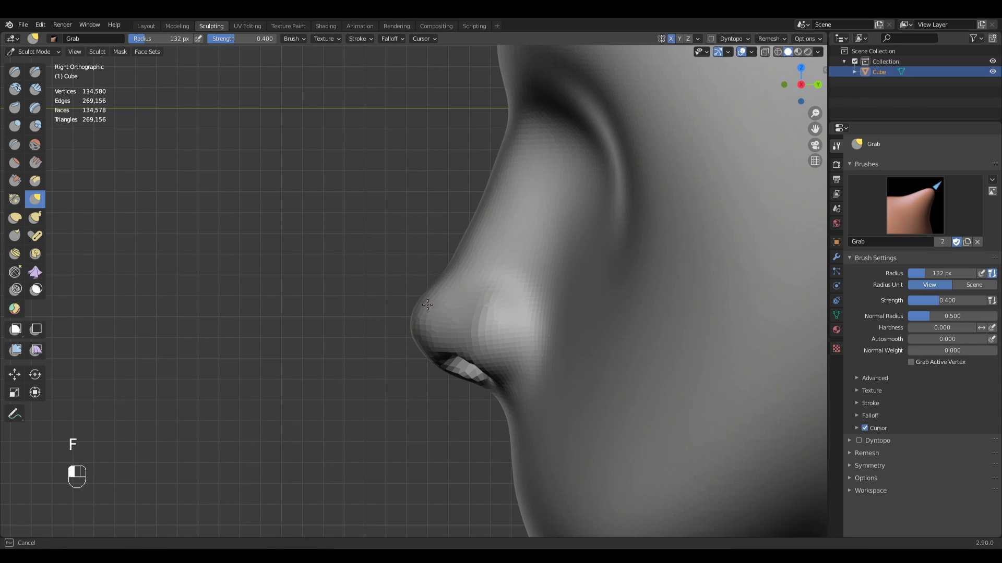
key("f")
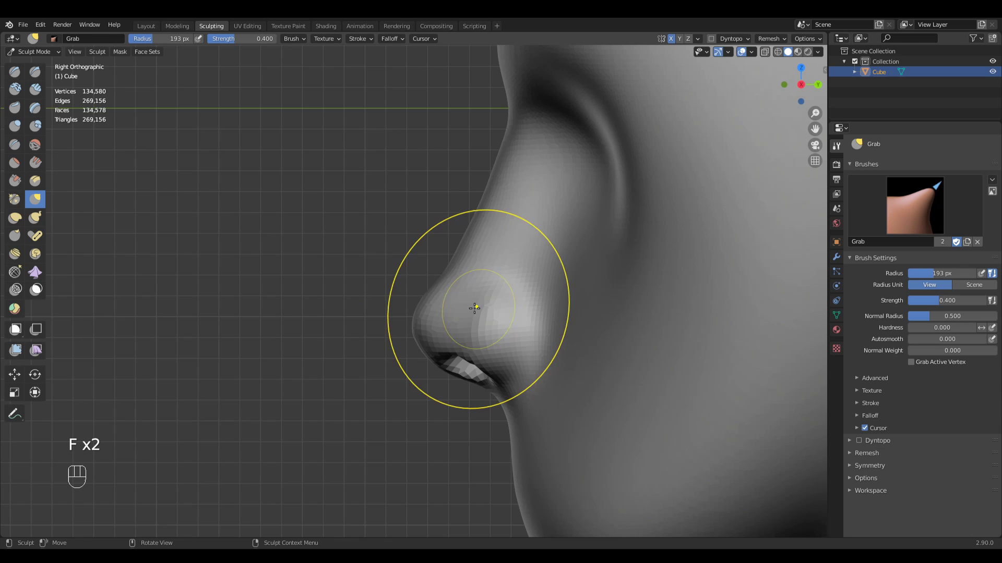
left_click(430, 305)
- Pull the lower nose slightly outward beside the tip from the front with the Grab brush, reducing its radius from 132 to 107 px
middle_click_drag(416, 328, 526, 339)
middle_click_drag(527, 339, 481, 400, "ctrl")
scroll(464, 339, "up", 2)
key("f")
left_click(478, 342)
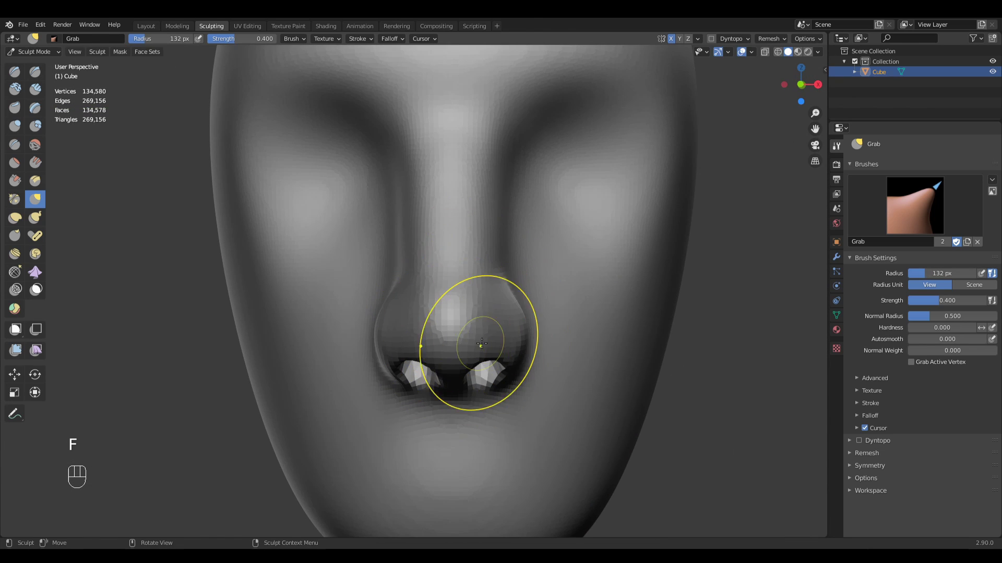
key("f")
left_click(468, 340)
mouse_move(469, 340)
left_mouse_down()
mouse_move(485, 331)
mouse_move(485, 340)
left_mouse_up()
key("f")
left_click(492, 331)
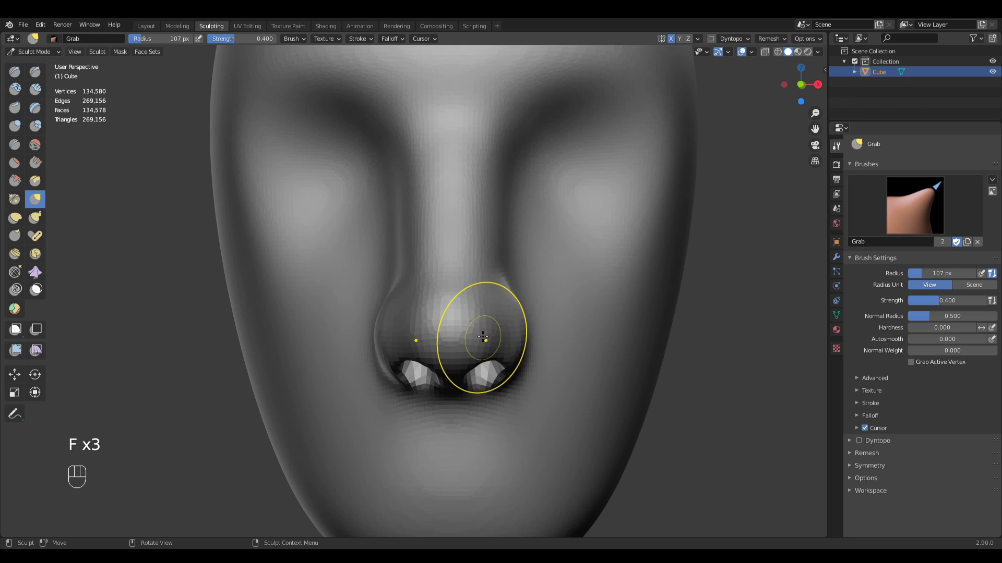
- Nudge the lower outer edge of the nostrils inward and down in front view with the Grab brush at a radius of 97 px
mouse_move(504, 326)
middle_mouse_down()
mouse_move(496, 313)
mouse_move(514, 333)
mouse_move(513, 237)
mouse_move(486, 284)
middle_mouse_up()
key("f")
left_click(566, 318)
key("f")
left_click(526, 305)
key("KP_1")
mouse_move(475, 420)
middle_mouse_down("shift")
mouse_move(483, 335)
mouse_move(560, 273)
middle_mouse_up("shift")
key("f")
left_click(562, 273)
left_click_drag(541, 234, 532, 241)
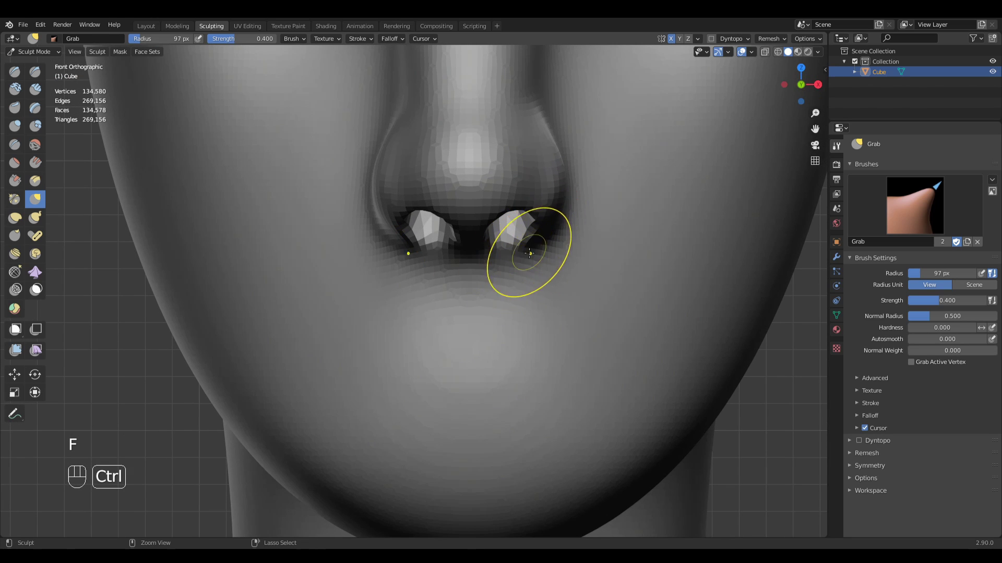
- Remesh the head at a voxel size of 0.015 m and save the file
mouse_move(529, 253)
middle_mouse_down("ctrl")
mouse_move(505, 292)
mouse_move(514, 362)
mouse_move(511, 329)
mouse_move(401, 338)
mouse_move(514, 329)
middle_mouse_up("ctrl")
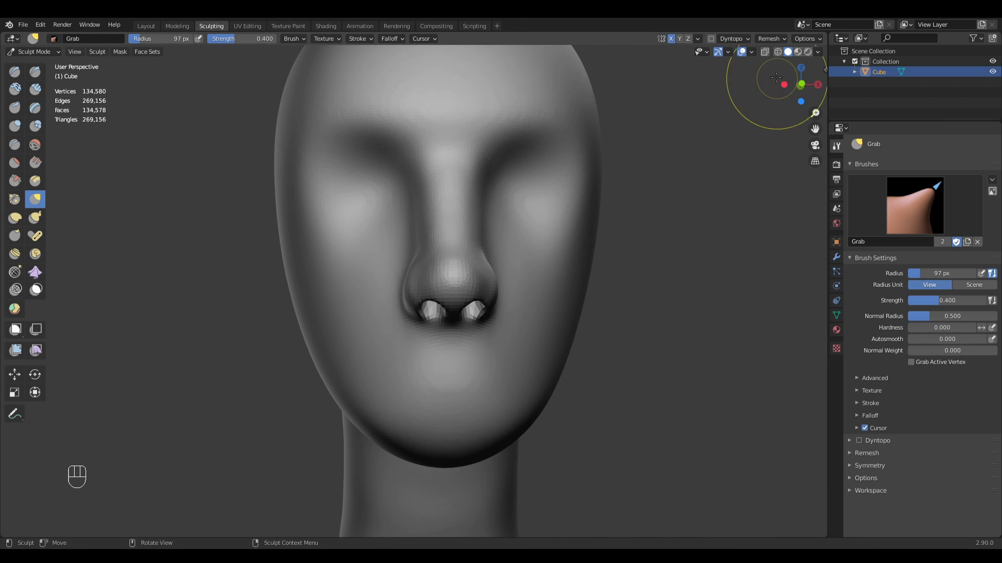
left_click(775, 40)
left_click(792, 59)
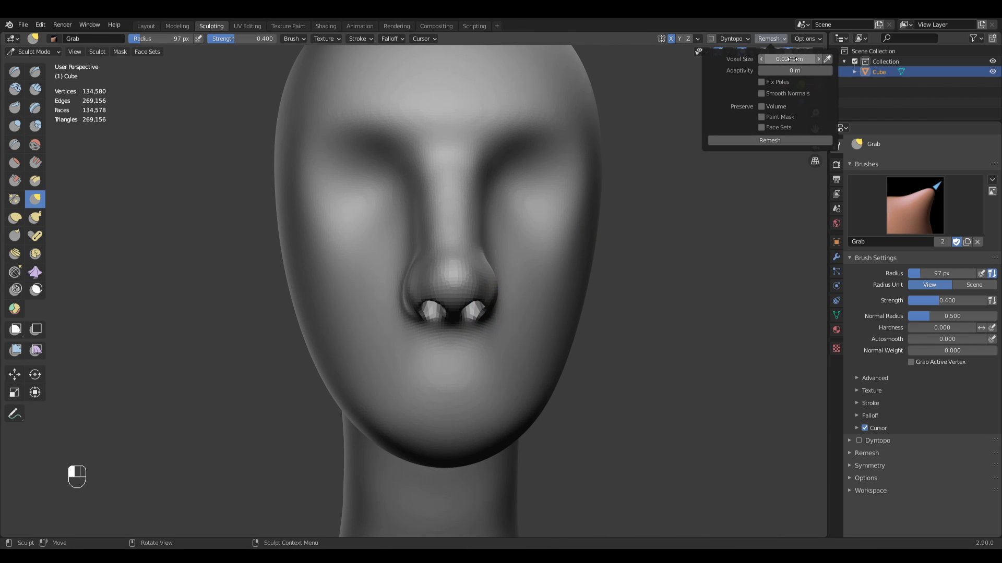
left_click(792, 59)
key("BackSpace")
key("BackSpace")
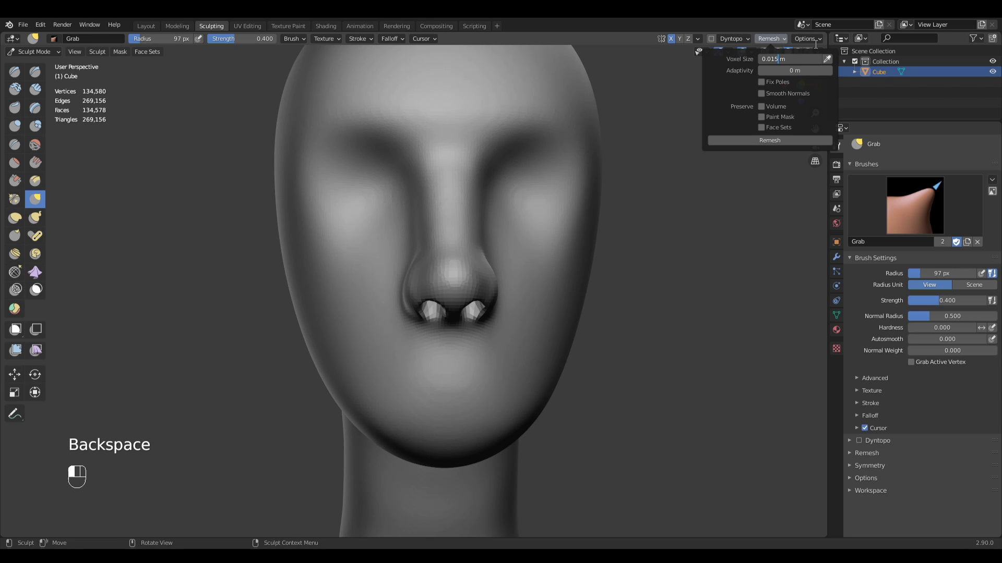
left_click(784, 138)
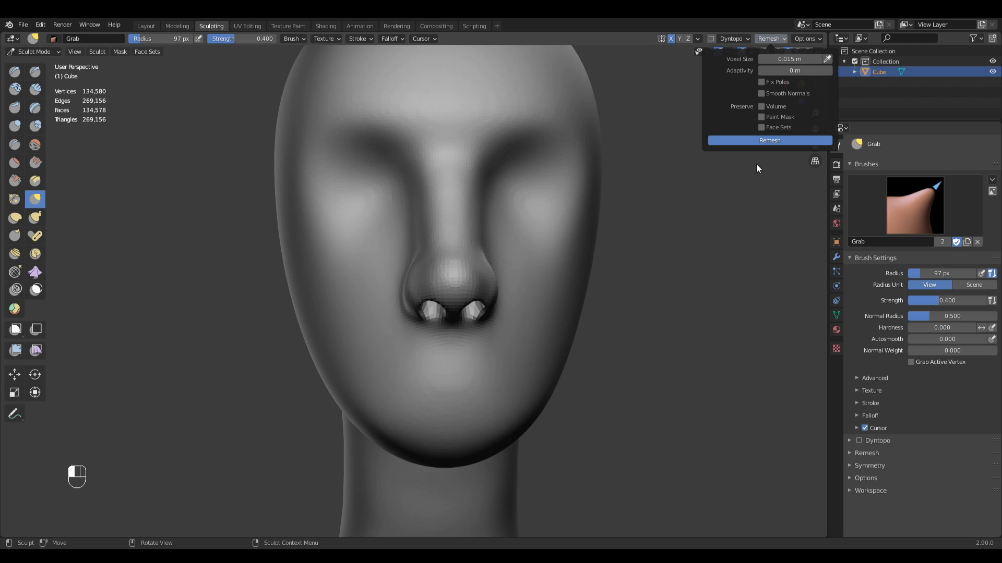
middle_click_drag(576, 225, 576, 249)
key("ctrl+s")
- Smooth the nostril area on the remeshed head and check it in side profile
mouse_move(468, 313)
left_mouse_down("shift")
mouse_move(488, 354)
mouse_move(516, 319)
left_mouse_up("shift")
mouse_move(546, 280)
middle_mouse_down()
mouse_move(459, 292)
mouse_move(516, 277)
middle_mouse_up()
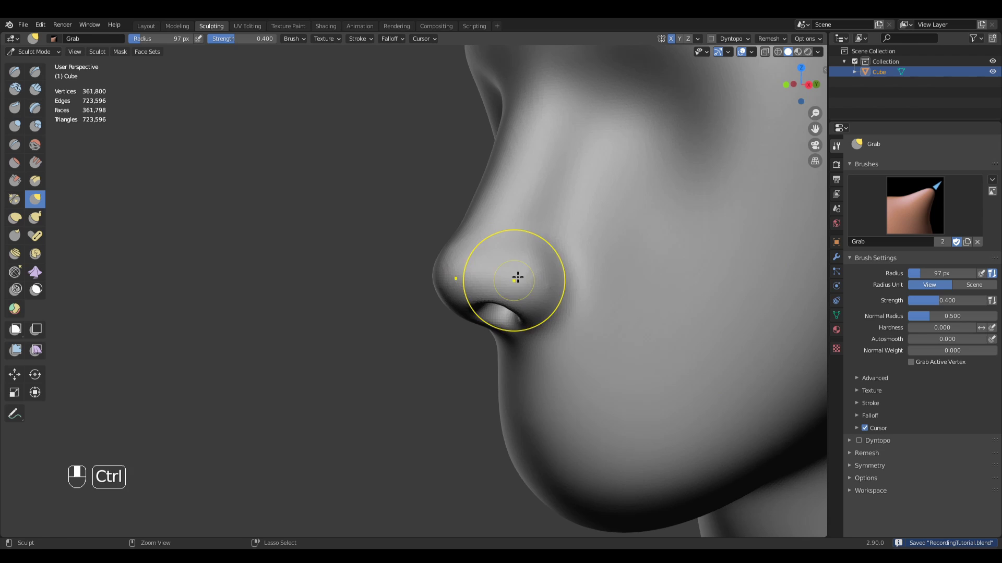
key("KP_3")
middle_click_drag(577, 230, 571, 135, "ctrl")
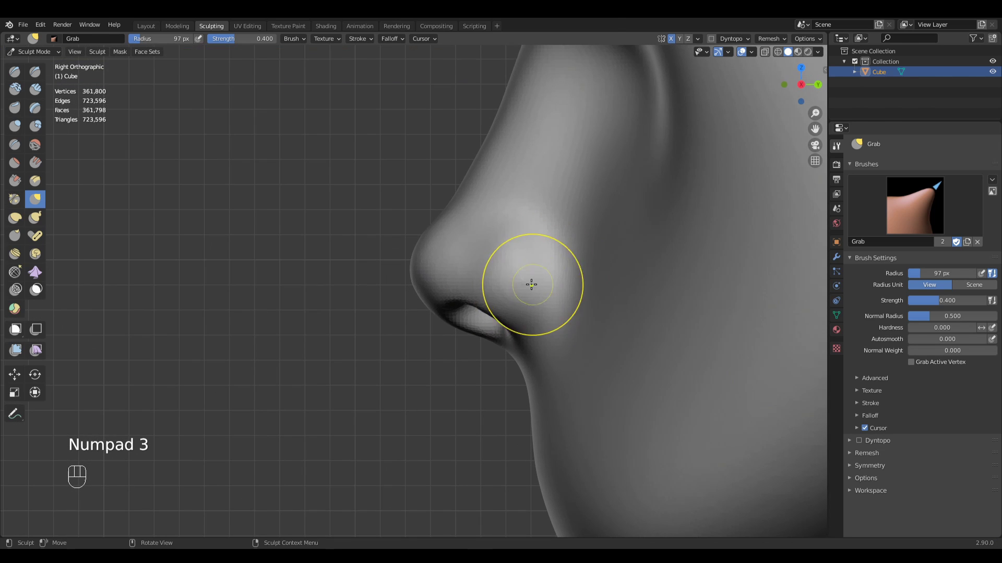
- Carve the crease around the back of the nostril wing with the Draw Sharp brush in subtract mode at a radius of 79 px
key("q")
key("q")
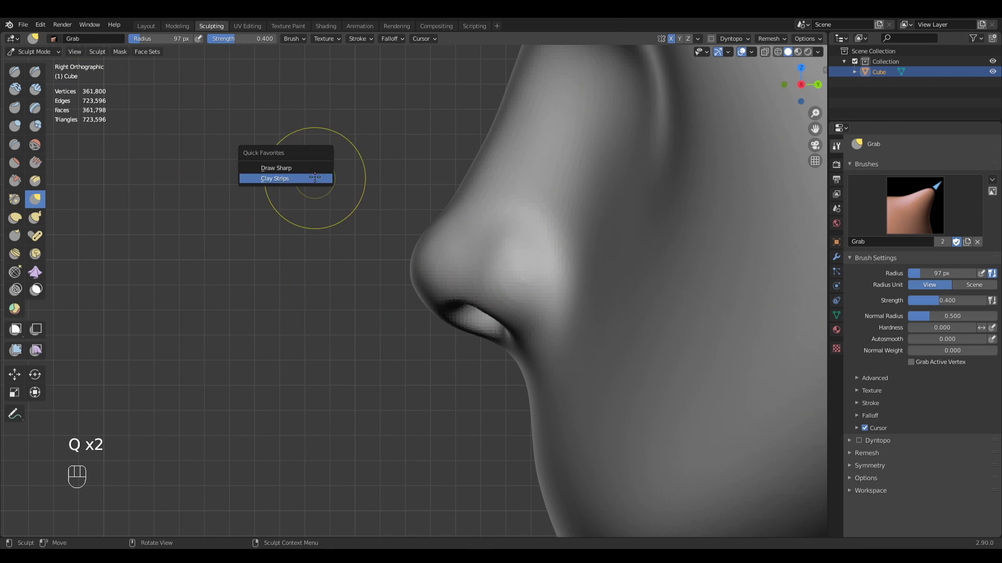
left_click(291, 170)
middle_click_drag(470, 300, 520, 308)
key("f")
left_click(539, 271)
middle_click_drag(542, 261, 545, 276)
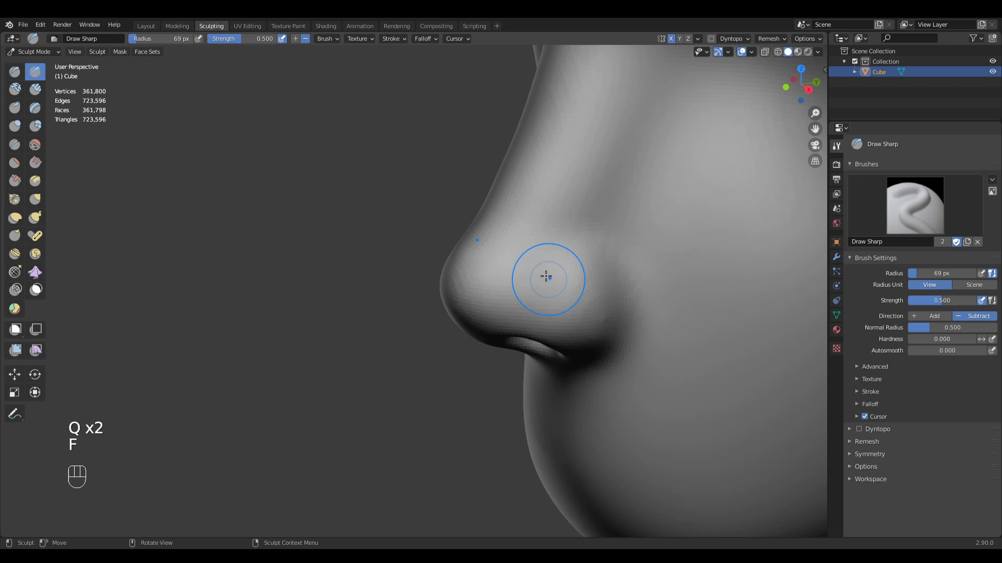
middle_click_drag(555, 326, 487, 268, "shift")
key("f")
left_click(488, 226)
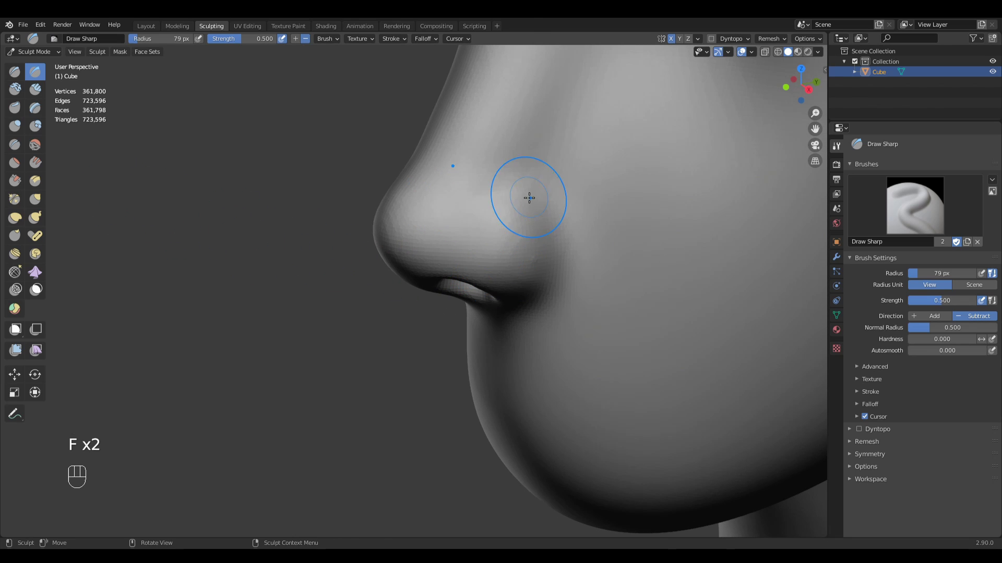
mouse_move(513, 213)
left_mouse_down()
mouse_move(500, 206)
mouse_move(558, 265)
left_mouse_up()
middle_click_drag(558, 265, 527, 201)
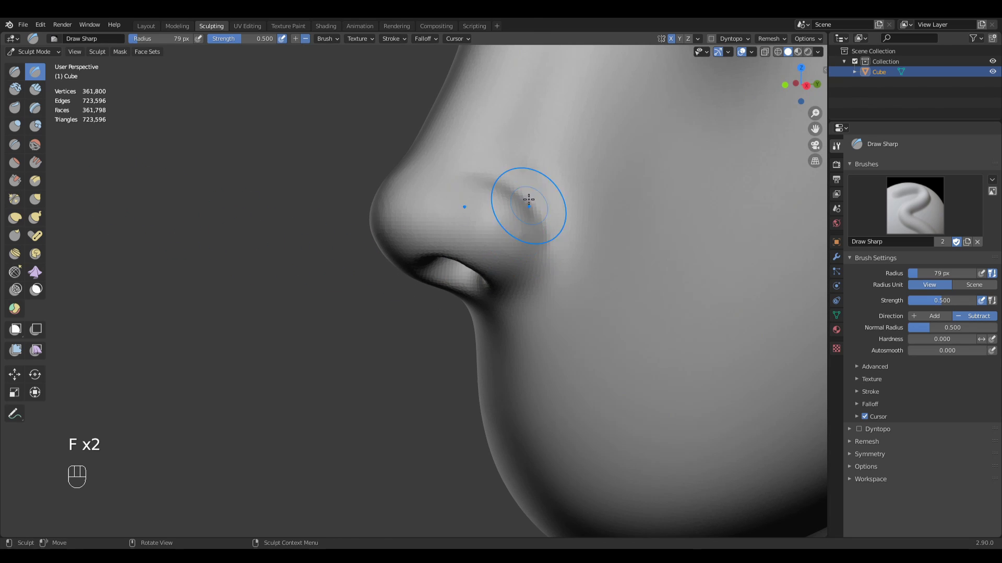
mouse_move(527, 200)
left_mouse_down()
mouse_move(541, 256)
mouse_move(506, 303)
left_mouse_up()
- Extend the crease beneath the nostril wing toward the nostril base with the Draw Sharp brush, reducing its radius to 41 px
middle_click_drag(490, 308, 536, 292)
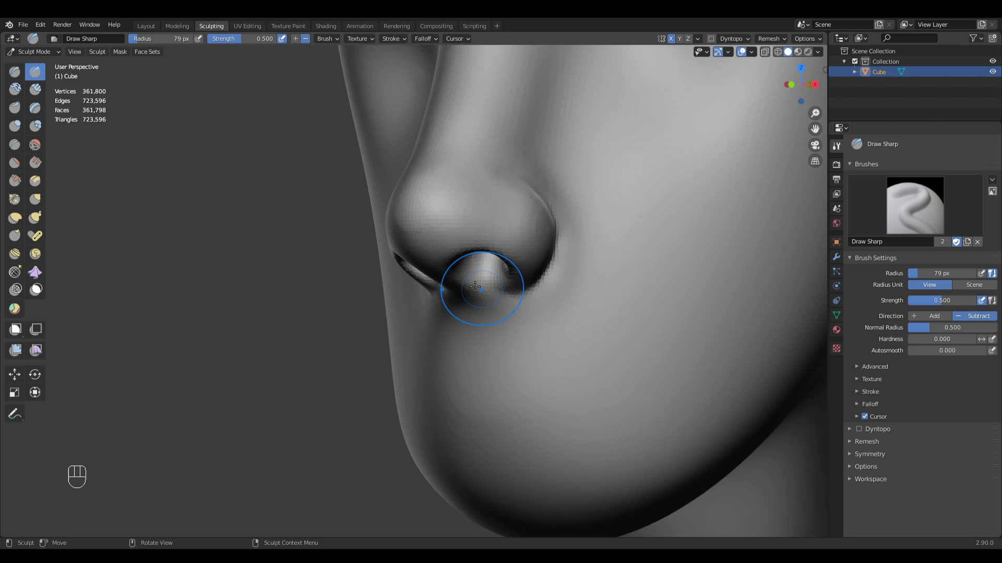
left_click_drag(480, 291, 499, 301)
mouse_move(500, 301)
middle_mouse_down()
mouse_move(534, 291)
mouse_move(517, 294)
middle_mouse_up()
key("f")
left_click(495, 296)
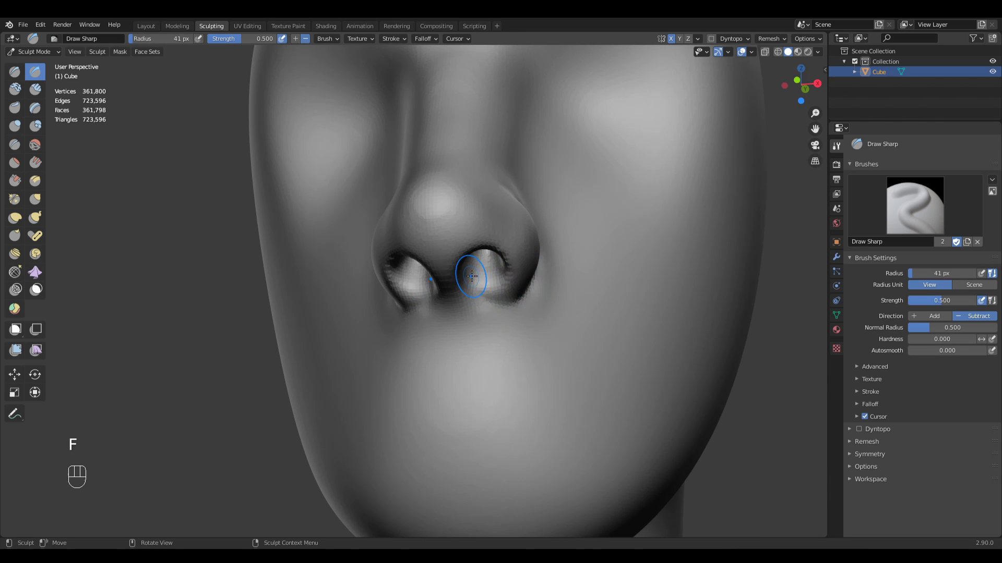
left_click_drag(473, 282, 521, 298)
middle_click_drag(527, 298, 491, 302)
- Deepen the crease under the nostril and up along the wing with the Draw Sharp brush, bringing its radius to 55 px
key("f")
left_click(497, 301)
mouse_move(497, 302)
left_mouse_down()
mouse_move(509, 292)
mouse_move(514, 301)
left_mouse_up()
middle_click_drag(540, 302, 501, 297)
left_click_drag(501, 297, 549, 272)
mouse_move(544, 290)
middle_mouse_down()
mouse_move(508, 292)
mouse_move(532, 283)
middle_mouse_up()
mouse_move(559, 213)
middle_mouse_down()
mouse_move(530, 251)
mouse_move(581, 264)
mouse_move(543, 313)
mouse_move(565, 320)
mouse_move(541, 337)
middle_mouse_up()
key("f")
left_click(541, 243)
middle_click_drag(651, 260, 657, 281)
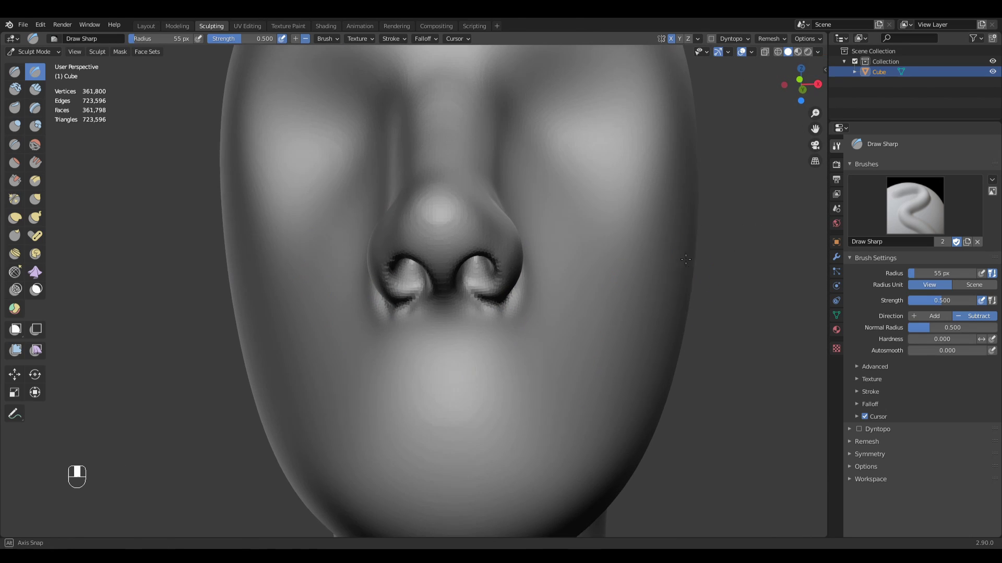
- Add a new annotation layer and set its colour to green
key("n")
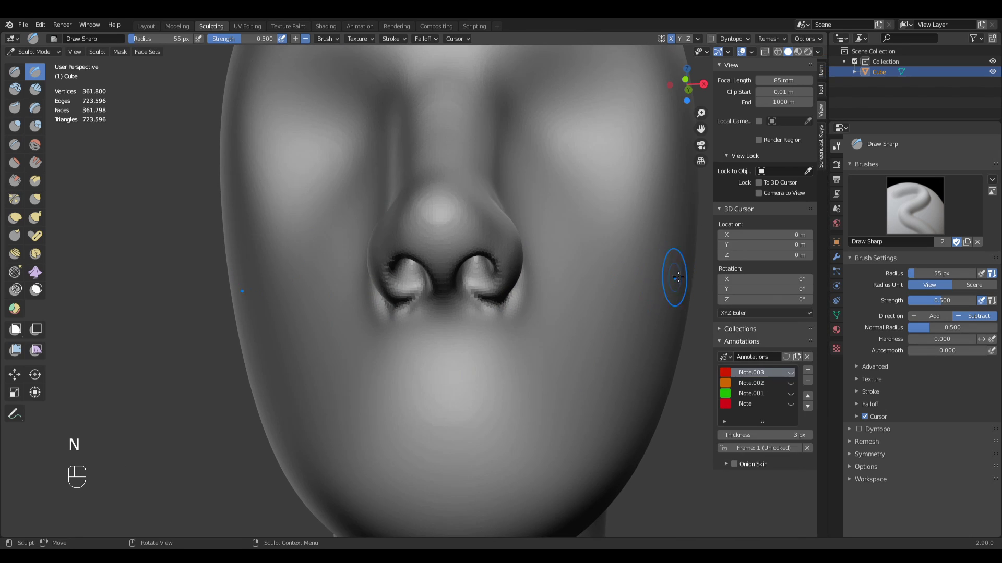
left_click(807, 371)
left_click(725, 372)
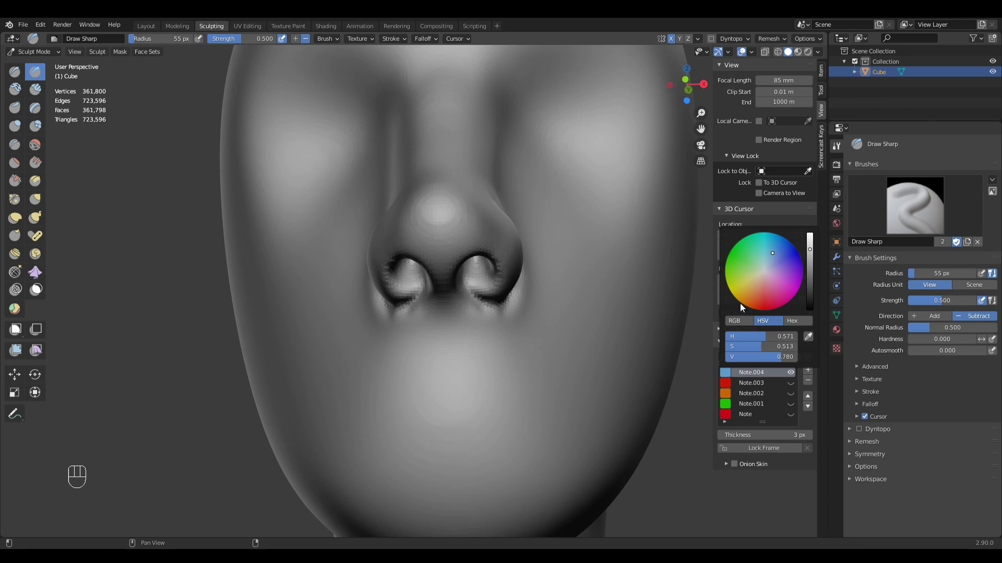
left_click_drag(772, 255, 743, 236)
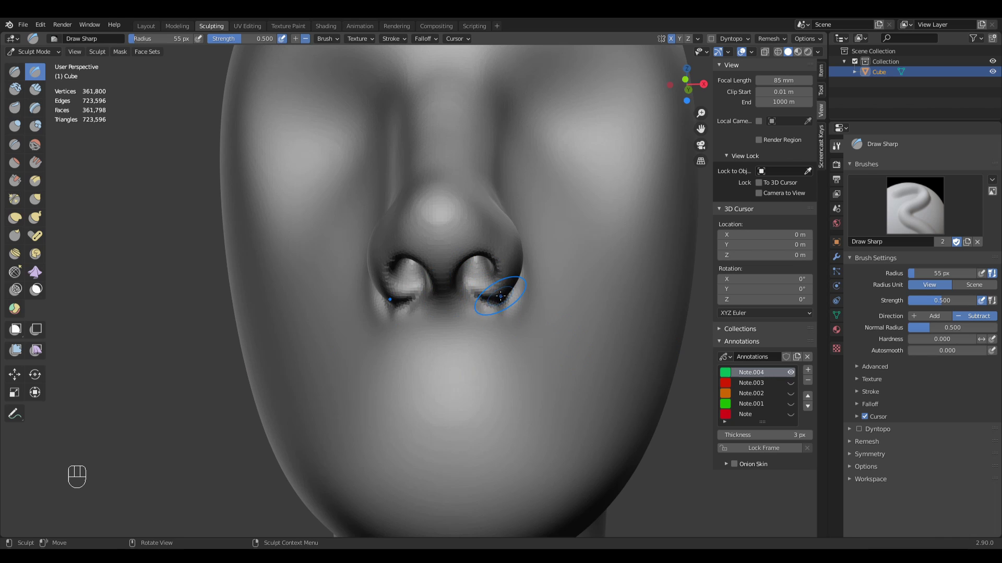
- Annotate the outer edge of the nostril wing in green, following it underneath and curling into the nostril
left_click(16, 413)
middle_click_drag(566, 324, 539, 330)
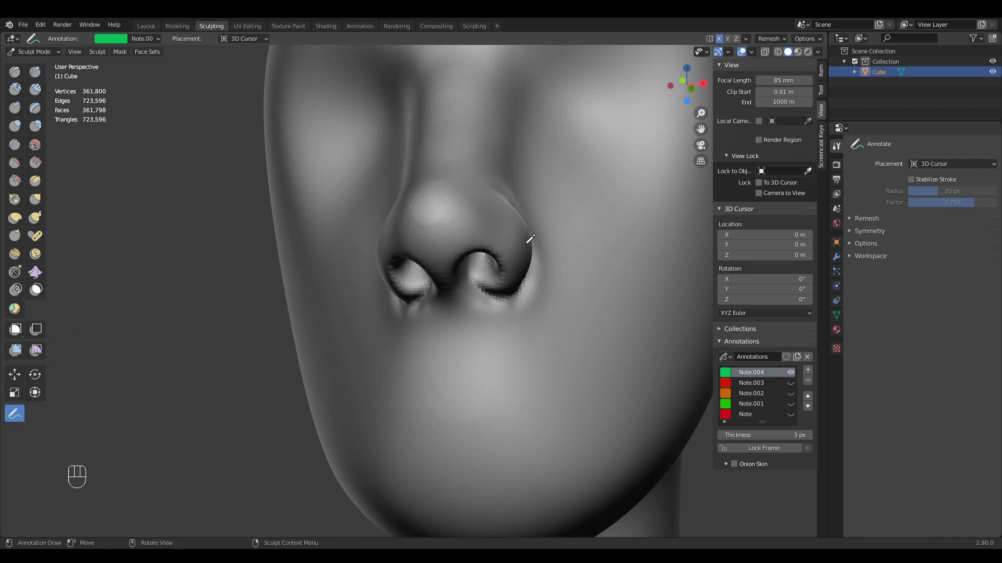
middle_click_drag(552, 234, 524, 237)
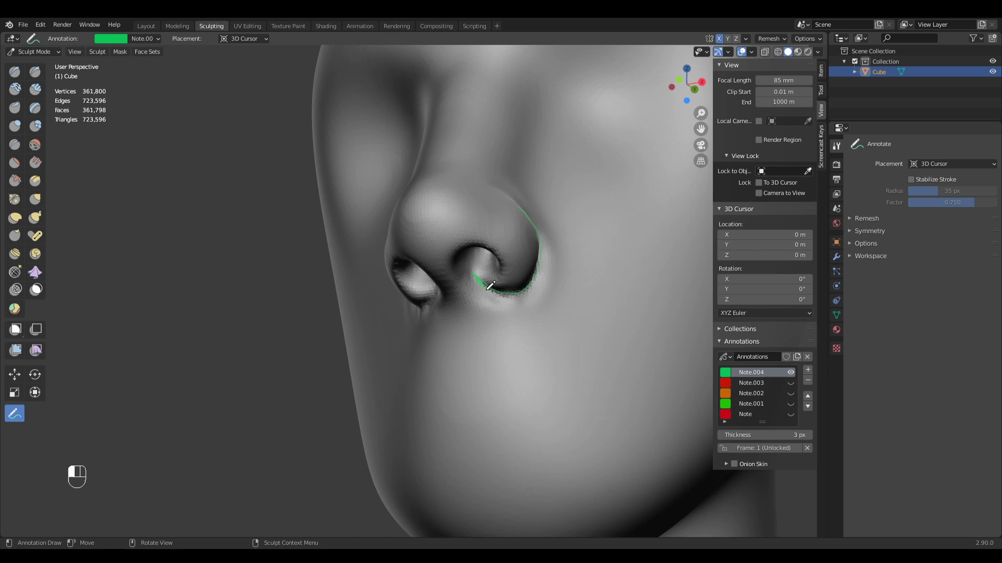
mouse_move(491, 285)
middle_mouse_down()
mouse_move(489, 273)
mouse_move(472, 283)
middle_mouse_up()
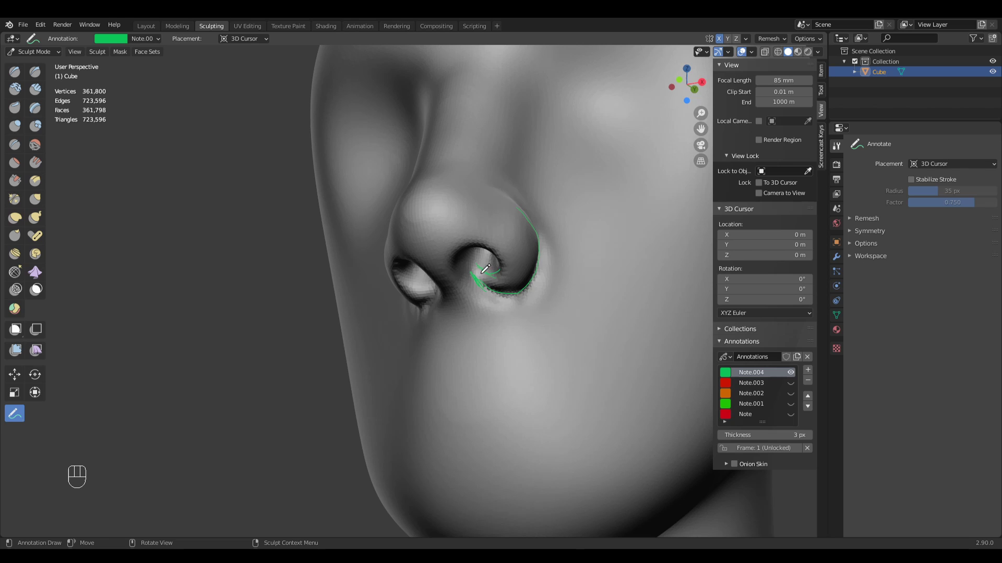
- Set the annotation placement to Surface and add another annotation layer coloured red
left_click(242, 39)
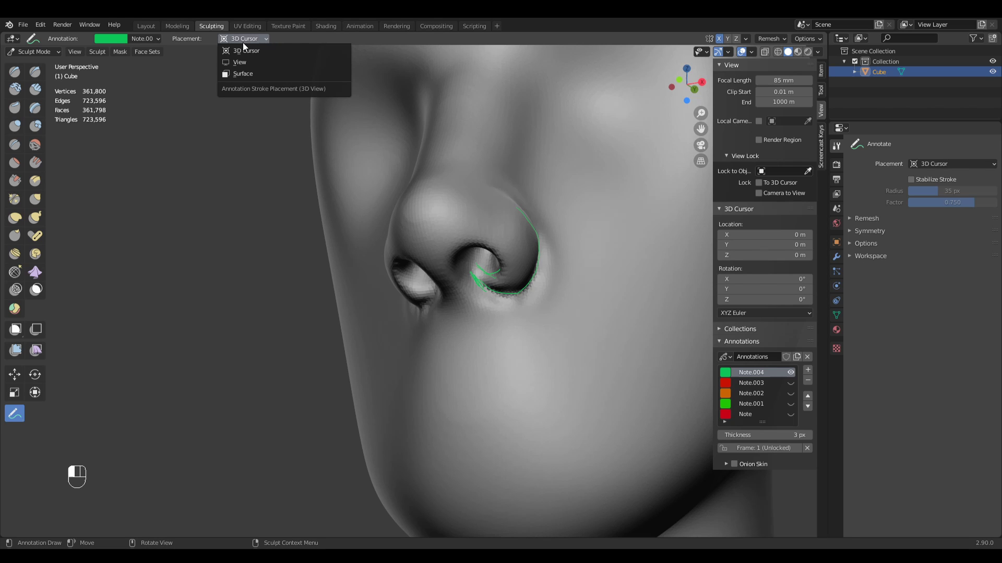
left_click(249, 77)
middle_click_drag(404, 243, 548, 344)
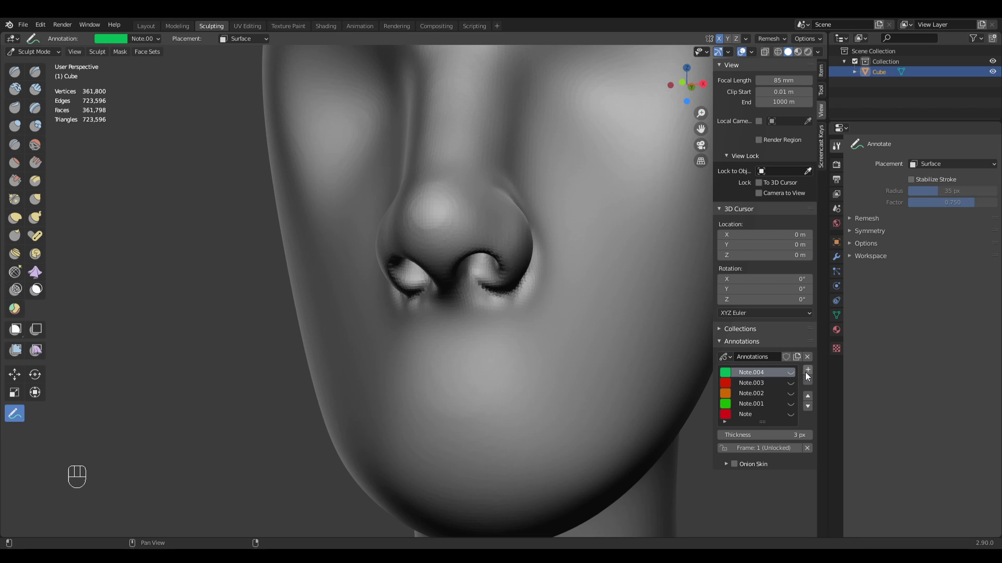
left_click(807, 372)
left_click(725, 372)
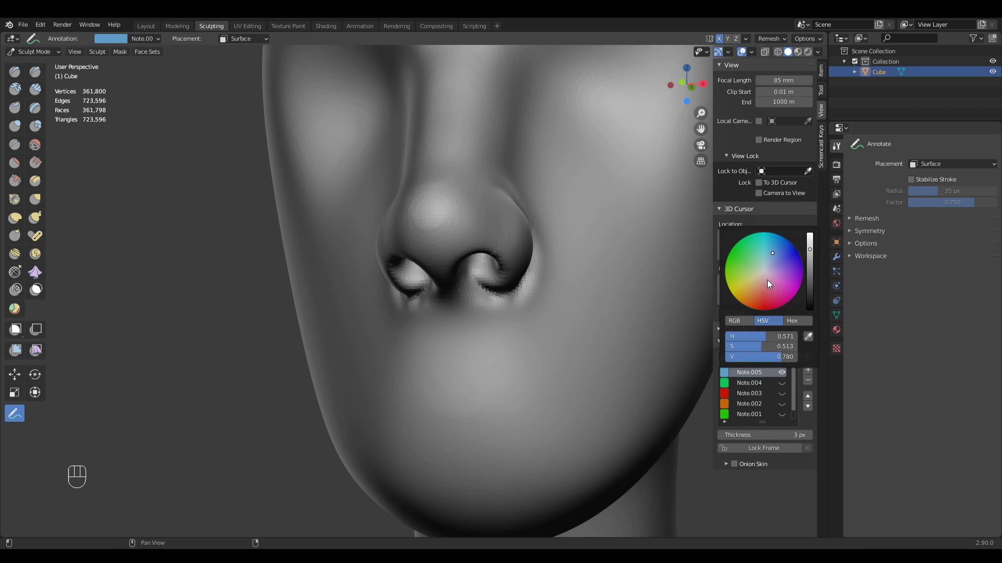
left_click(762, 306)
- Annotate the nostril rim and the flow of the nostril wing in red on the underside of the nose
mouse_move(644, 327)
middle_mouse_down()
mouse_move(532, 327)
mouse_move(441, 277)
mouse_move(437, 248)
mouse_move(459, 224)
mouse_move(470, 264)
mouse_move(454, 266)
mouse_move(443, 301)
mouse_move(462, 300)
mouse_move(469, 244)
middle_mouse_up()
left_click(434, 246)
key("f")
right_click(498, 298)
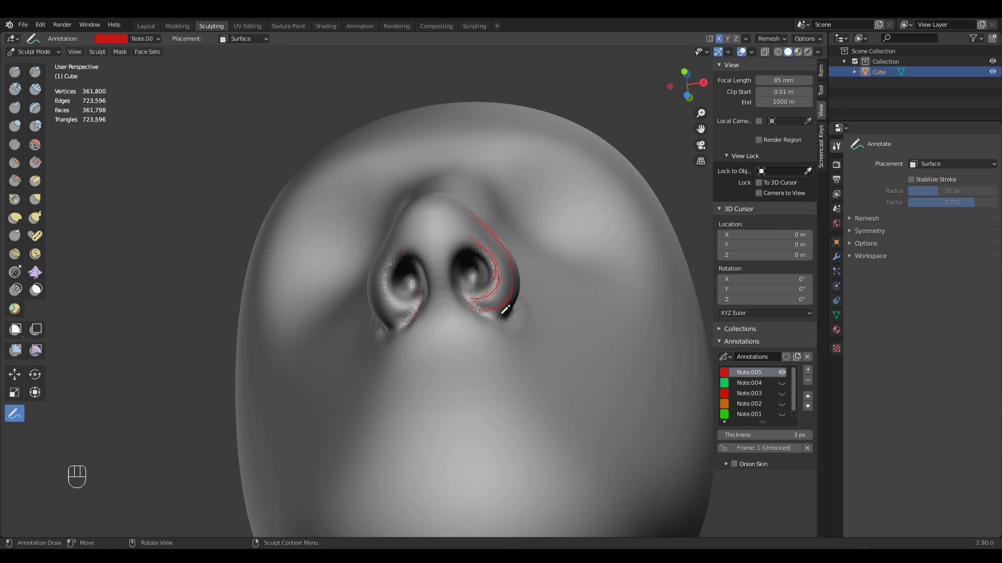
- Pull the inner rim of the nostril slightly outward from below with the Grab brush at a radius of 70 px
middle_click_drag(506, 309, 494, 326)
middle_click_drag(521, 290, 524, 285)
left_click_drag(490, 275, 495, 277)
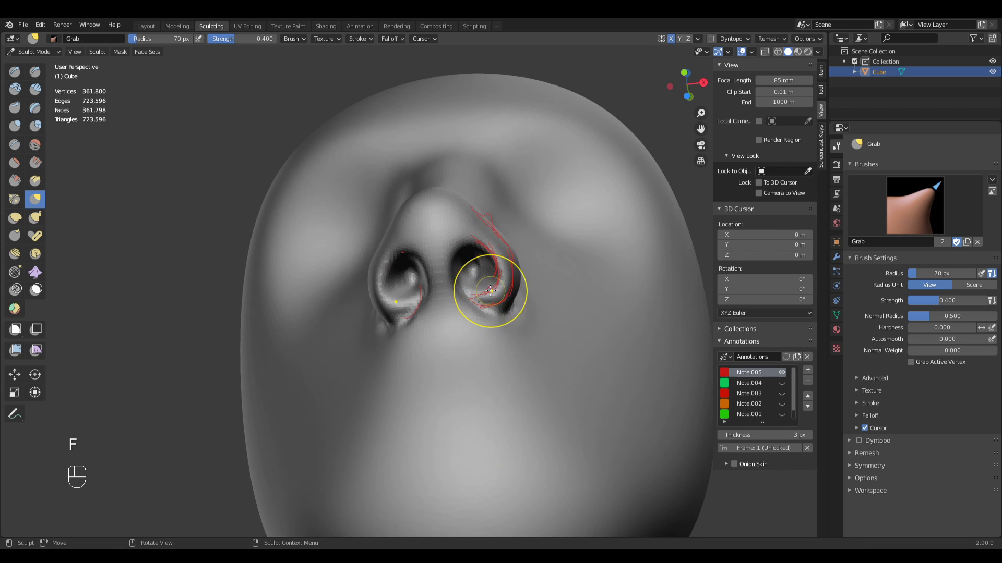
- Smooth the nostril rim and the crease behind the nostril wing in side view, enlarging the brush radius to 115 px
middle_click_drag(497, 297, 436, 257)
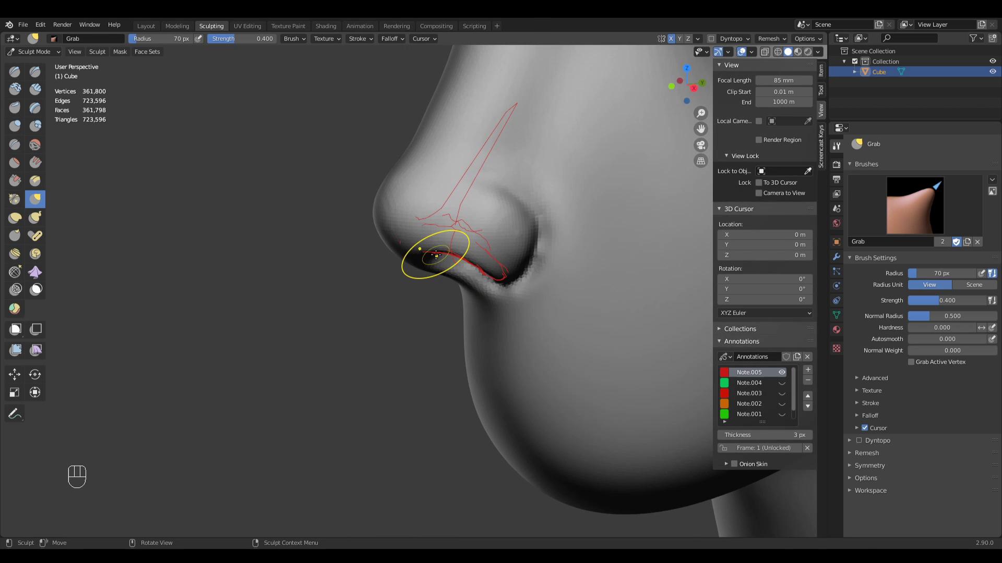
key("KP_3")
middle_click_drag(434, 174, 481, 202, "shift")
middle_click_drag(483, 272, 495, 270)
key("f")
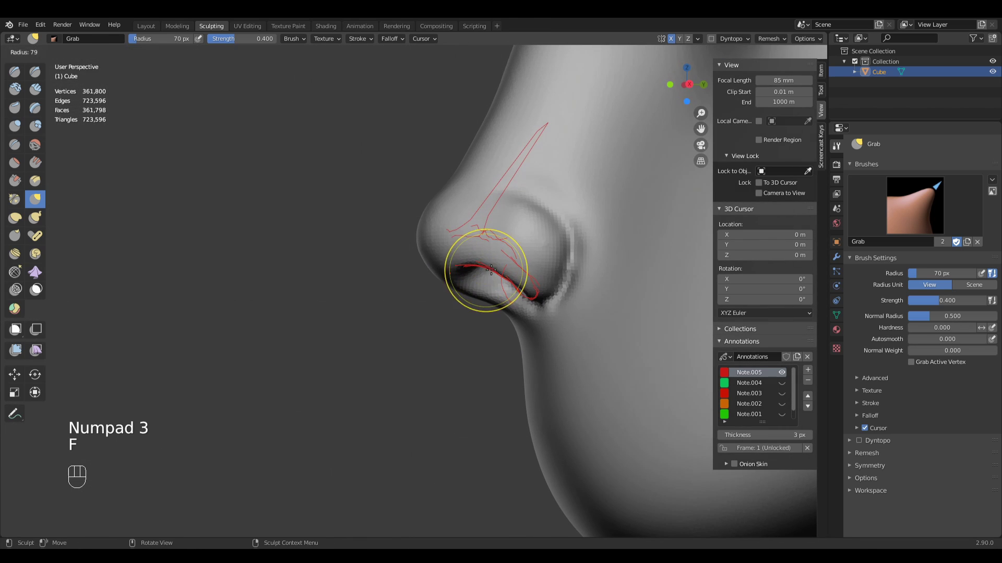
left_click(530, 266)
left_click_drag(514, 269, 536, 275, "shift")
middle_click_drag(536, 276, 556, 278)
key("f")
left_click(573, 277)
mouse_move(566, 261)
left_mouse_down("shift")
mouse_move(552, 230)
mouse_move(554, 241)
left_mouse_up("shift")
middle_click_drag(554, 241, 558, 253)
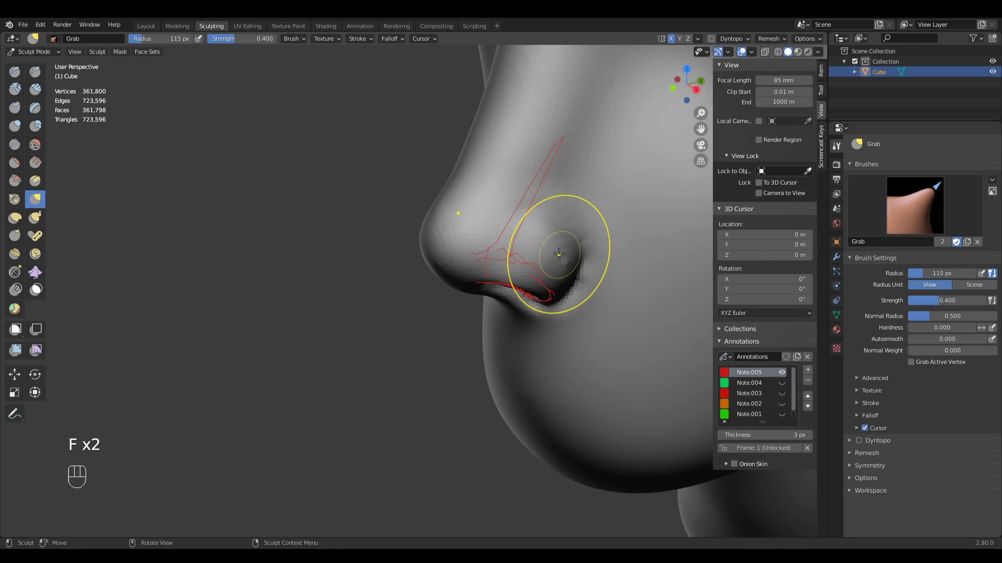
- Pull the back of the nostril wing slightly forward with the Grab brush at a radius of 126 px
key("g")
key("f")
left_click(565, 238)
left_click_drag(564, 237, 553, 235)
- Smooth the outer edge of the nostril wing from below the nose
mouse_move(554, 235)
middle_mouse_down()
mouse_move(599, 195)
mouse_move(592, 173)
mouse_move(582, 286)
middle_mouse_up()
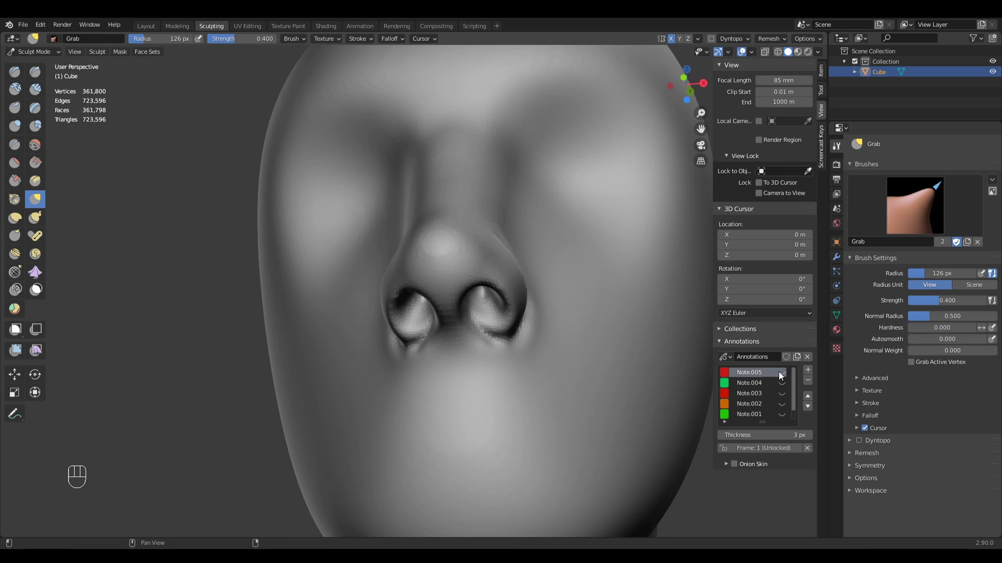
scroll(496, 326, "down", 1)
middle_click_drag(496, 327, 470, 271)
left_click_drag(477, 360, 479, 339, "shift")
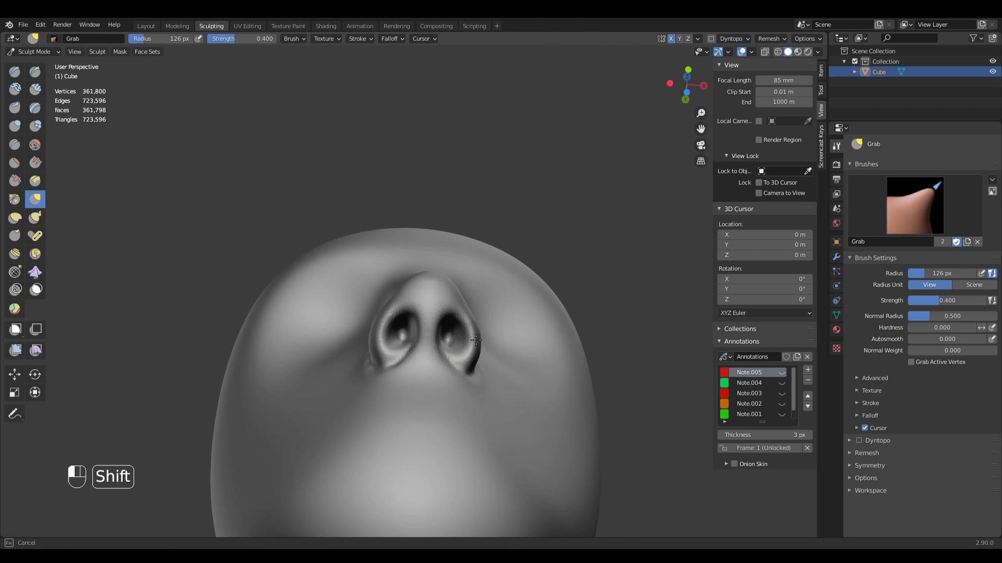
- Smooth the cheek surface beside and below the nostril wing, and set the brush radius to 88 px
middle_click_drag(485, 343, 464, 367)
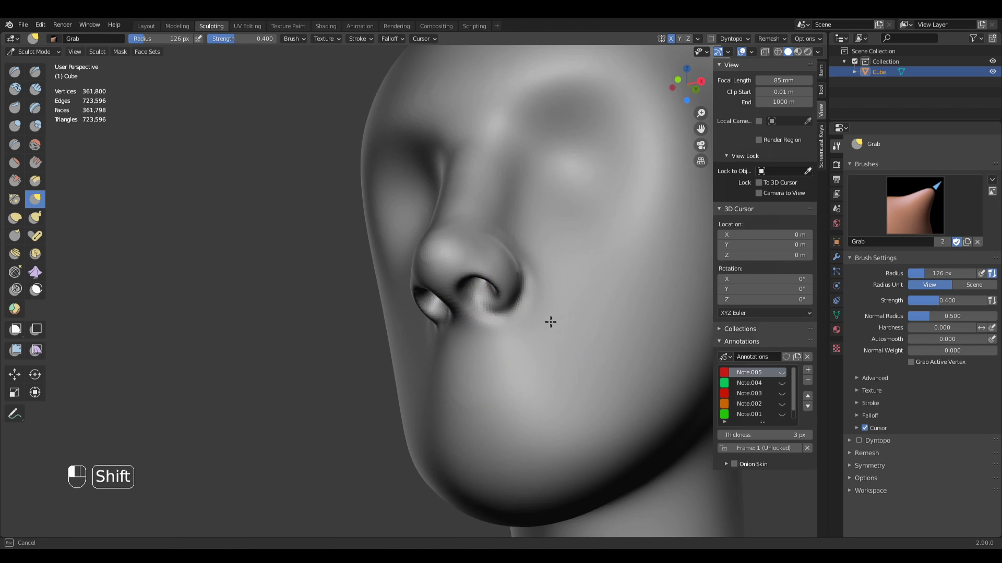
middle_click_drag(554, 244, 541, 241)
key("f")
left_click(559, 207)
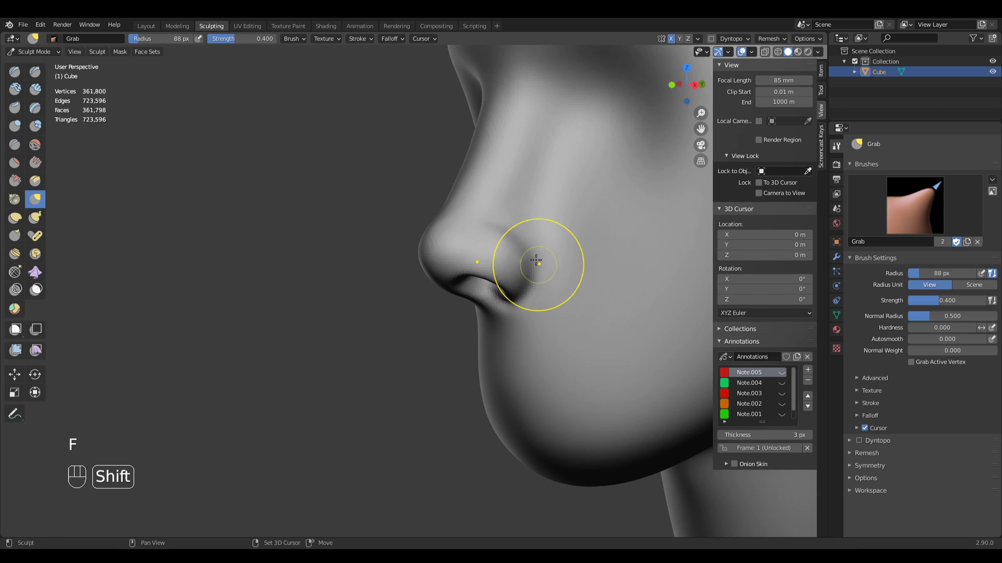
- Pull the underside of the nose tip slightly downward in front view with the Grab brush, and enlarge the radius to 118 px
key("KP_1")
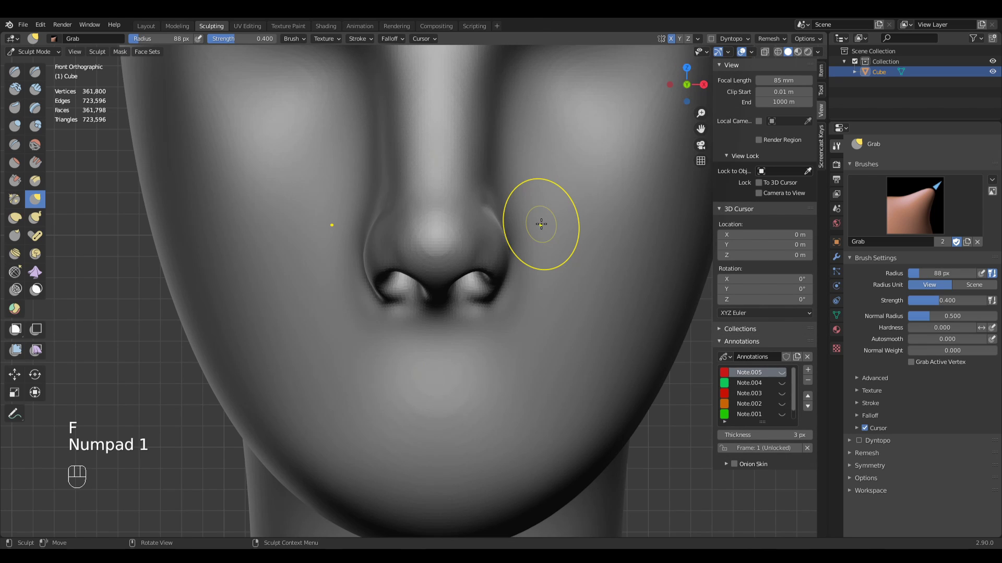
middle_click_drag(519, 196, 492, 277, "shift")
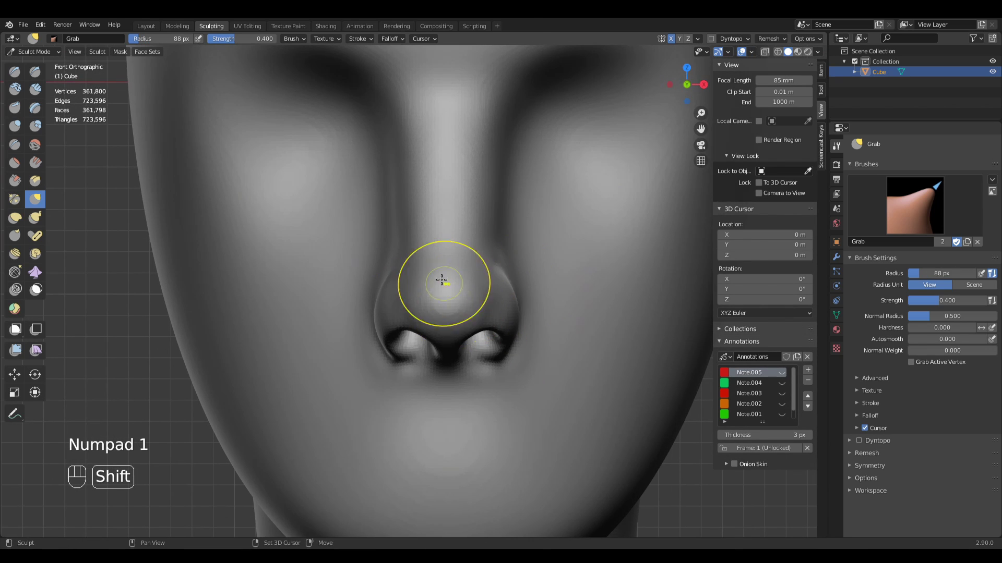
key("g")
key("f")
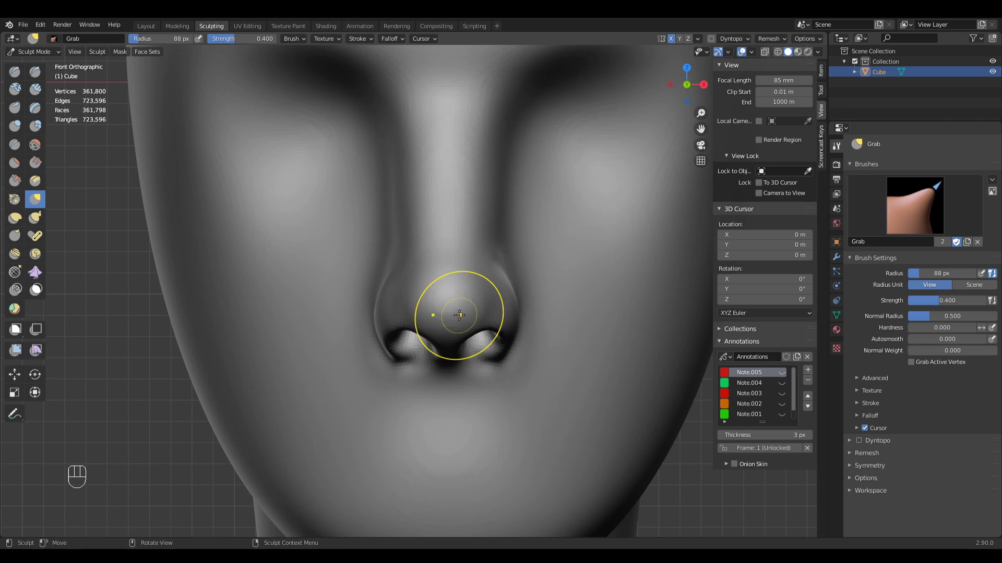
left_click(473, 292)
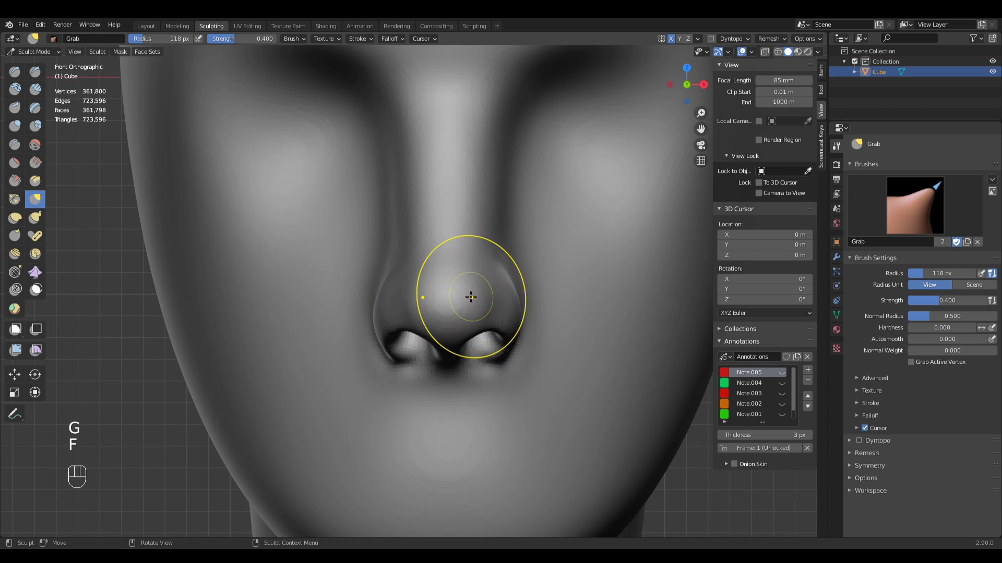
- Smooth the eye sockets, cheeks and chin area in front view with the brush radius at 118 px
mouse_move(471, 296)
middle_mouse_down("ctrl")
mouse_move(469, 309)
mouse_move(571, 358)
mouse_move(441, 288)
middle_mouse_up("ctrl")
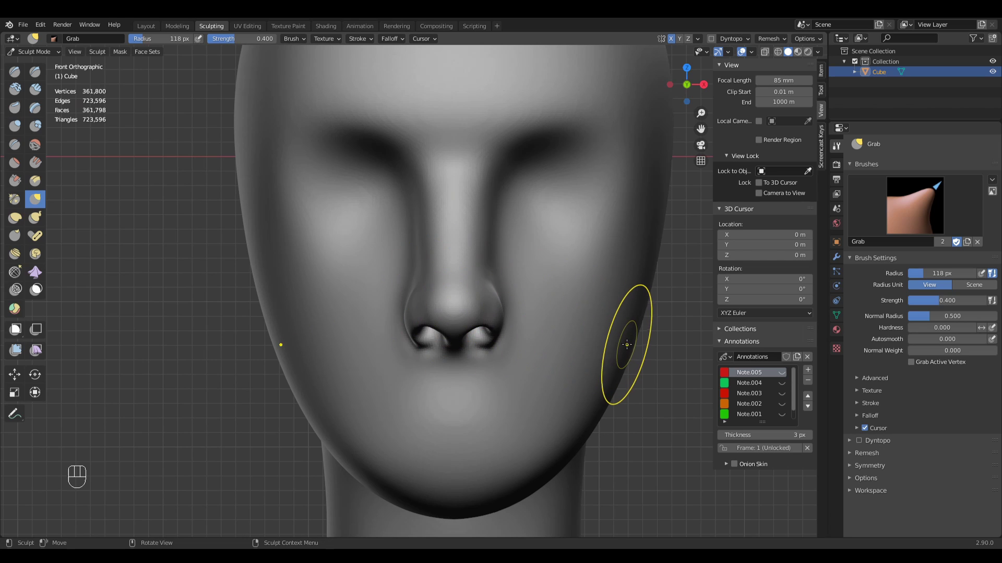
middle_click_drag(614, 335, 519, 268, "ctrl")
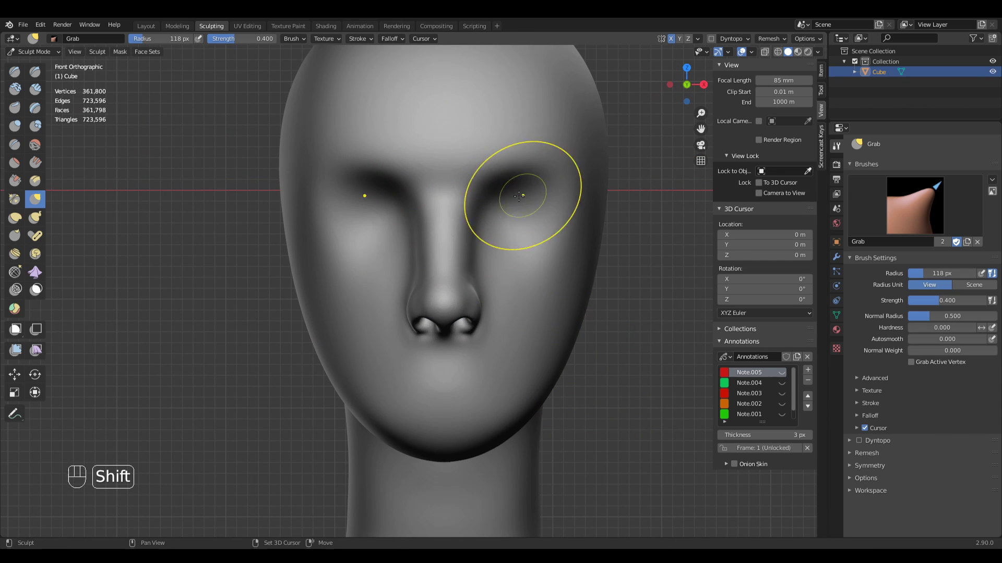
left_click_drag(521, 194, 521, 258, "shift")
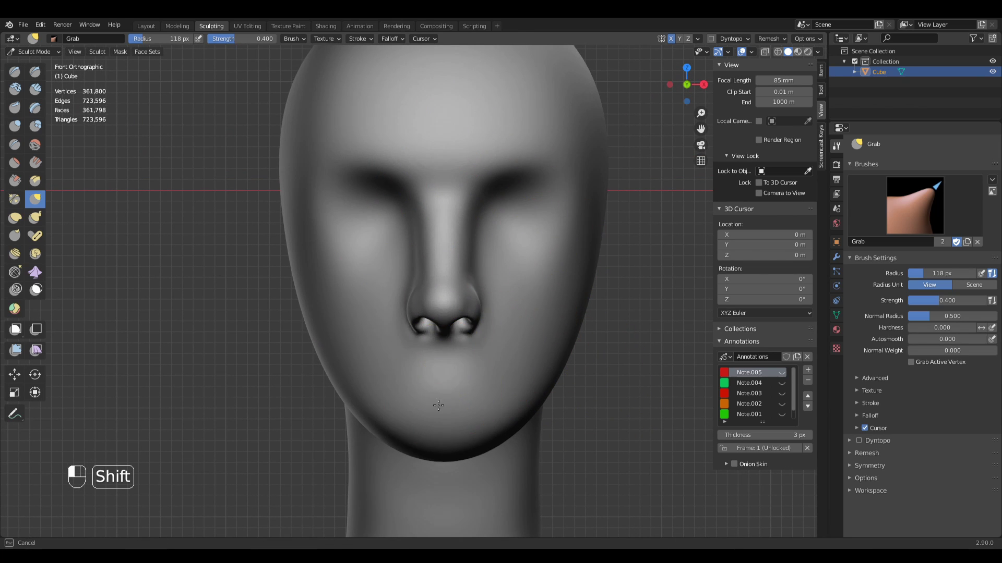
mouse_move(564, 335)
middle_mouse_down()
mouse_move(493, 332)
mouse_move(501, 295)
mouse_move(573, 298)
mouse_move(523, 291)
middle_mouse_up()
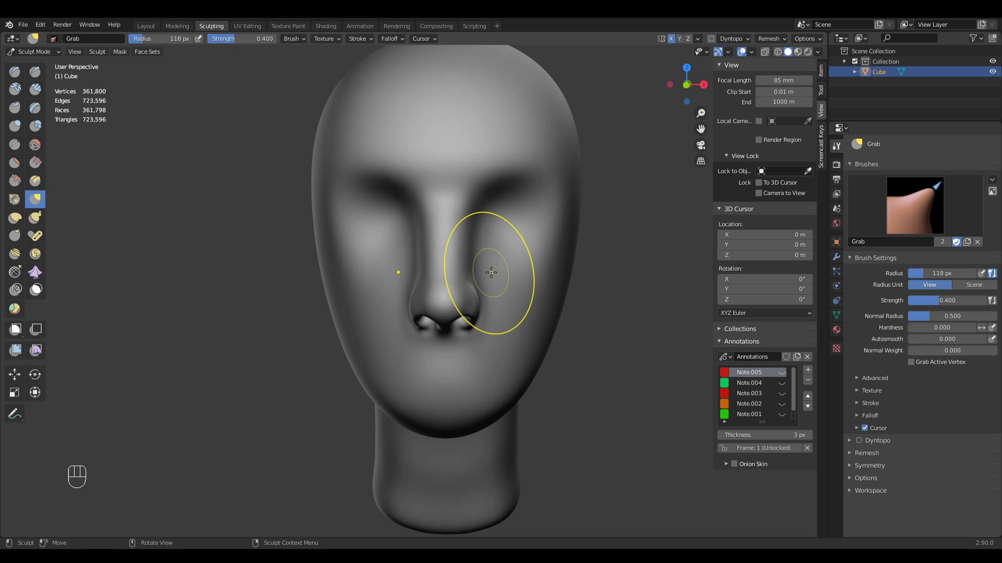
mouse_move(511, 368)
middle_mouse_down()
mouse_move(572, 372)
mouse_move(511, 372)
middle_mouse_up()
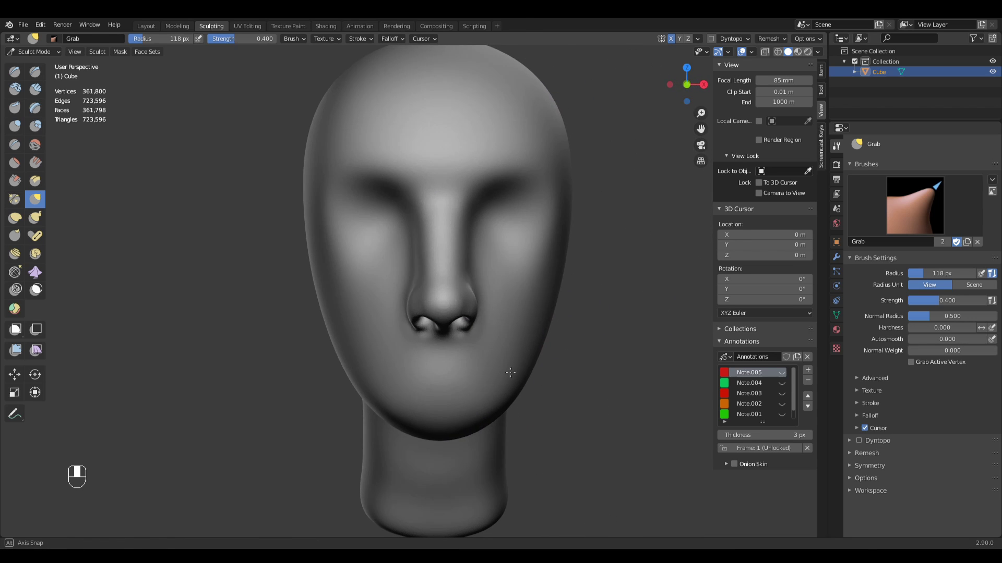